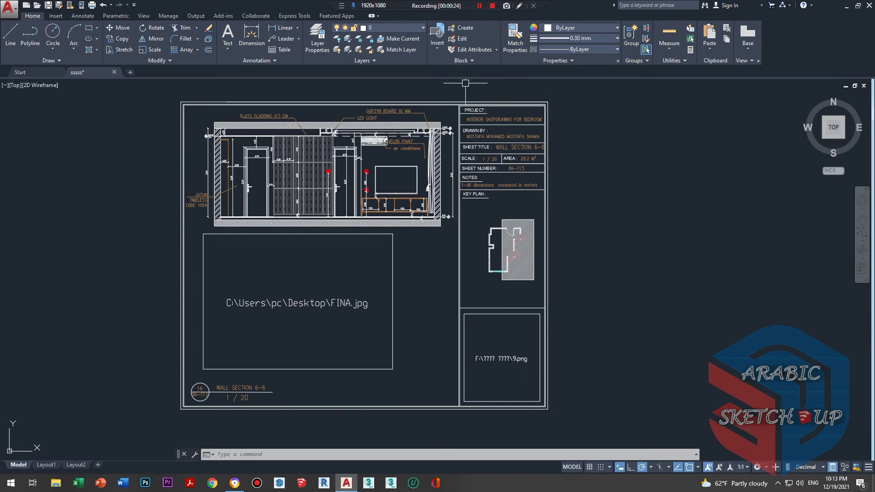
# - Pan the wall section sheet slightly left and arrange the AutoCAD window
pyautogui.moveTo(369, 203); pyautogui.dragTo(350, 159, button='middle')
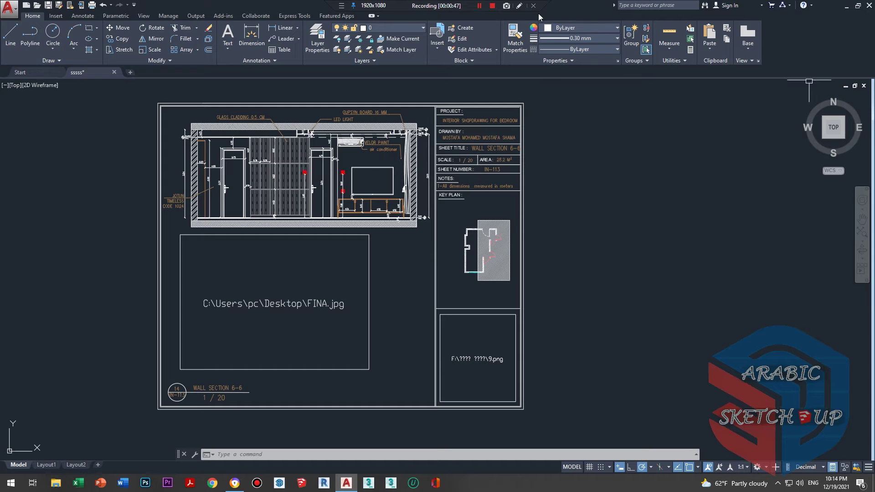
pyautogui.click(519, 5)
pyautogui.click(866, 83)
pyautogui.moveTo(84, 1); pyautogui.dragTo(98, 17)
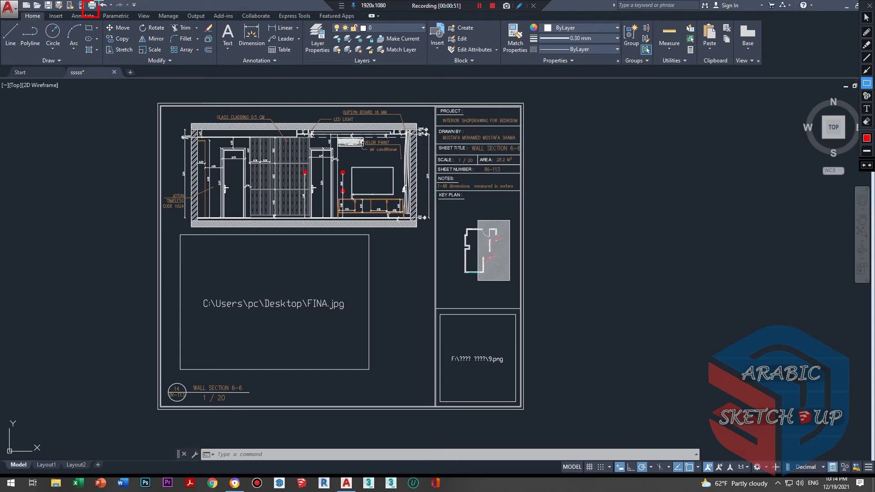
pyautogui.click(866, 17)
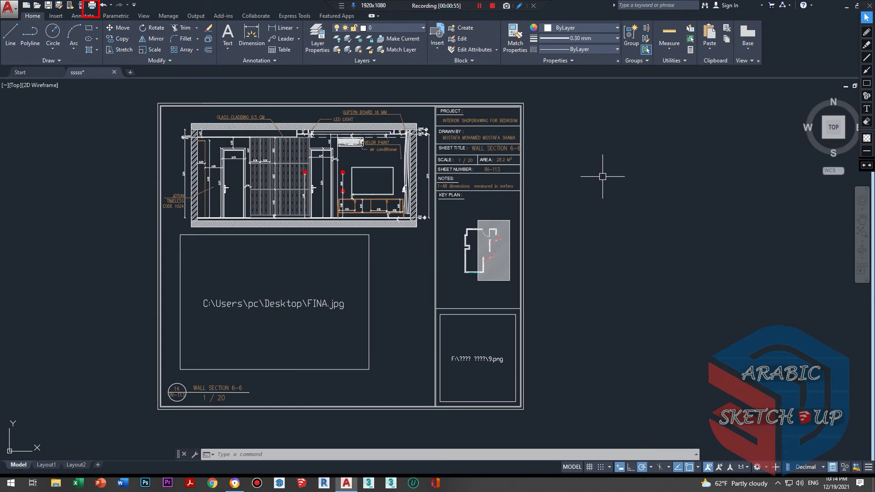
# - Open the Plot – Model dialog with the PLOT command and move it aside to reveal the drawing
pyautogui.hotkey('ctrl', 'p')
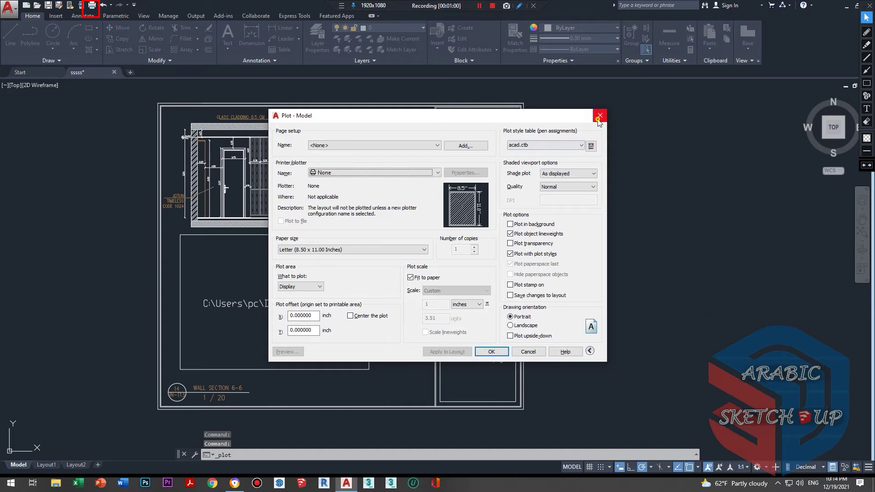
pyautogui.press('Escape')
pyautogui.write('PLOT')
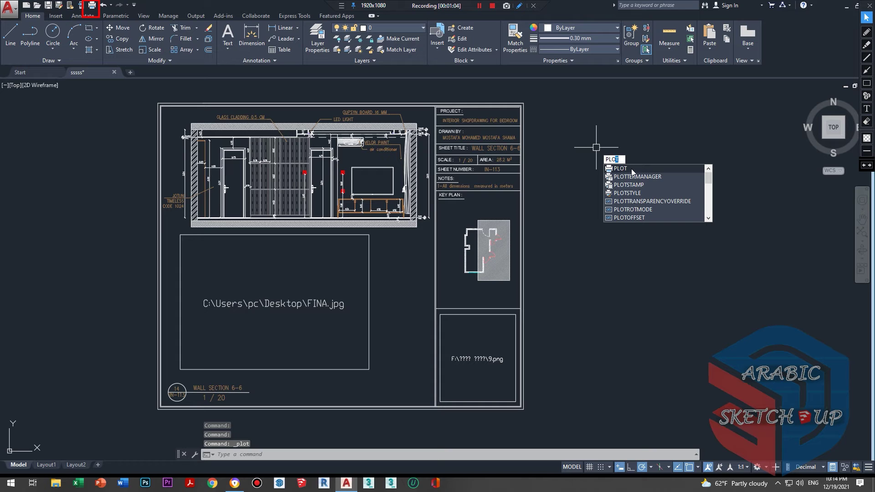
pyautogui.click(633, 168)
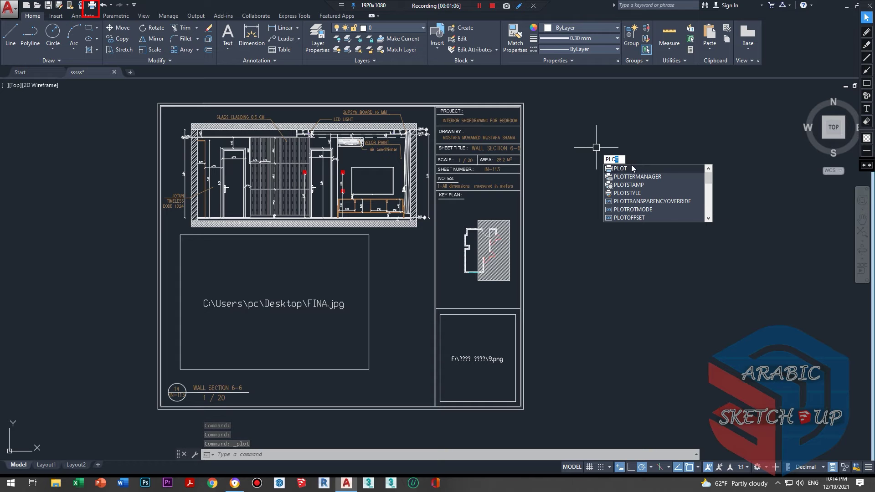
pyautogui.moveTo(429, 116)
pyautogui.mouseDown()
pyautogui.moveTo(457, 116)
pyautogui.moveTo(410, 125)
pyautogui.mouseUp()
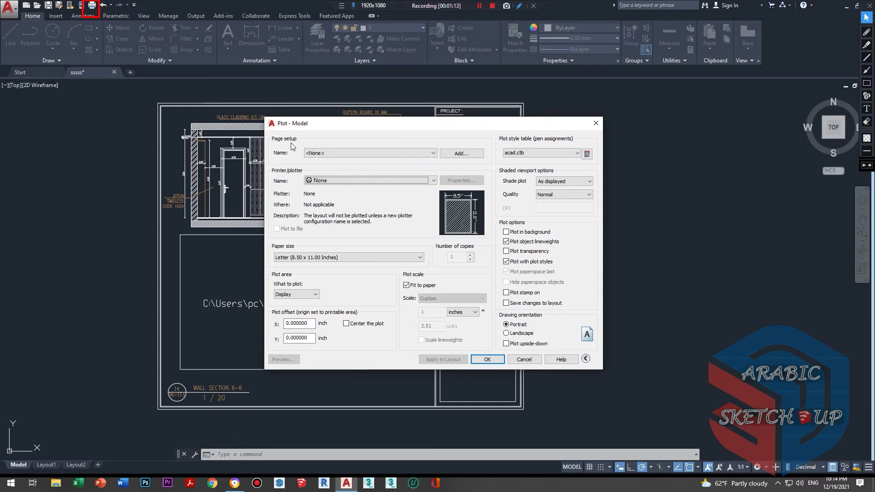
pyautogui.moveTo(334, 132); pyautogui.dragTo(437, 144)
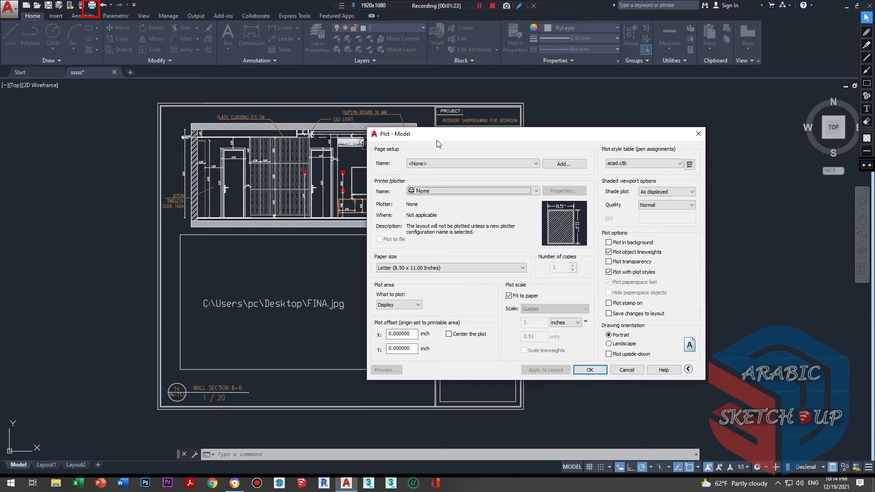
# - Review the page setup list, then start adding a new page setup named Setup1
pyautogui.click(471, 163)
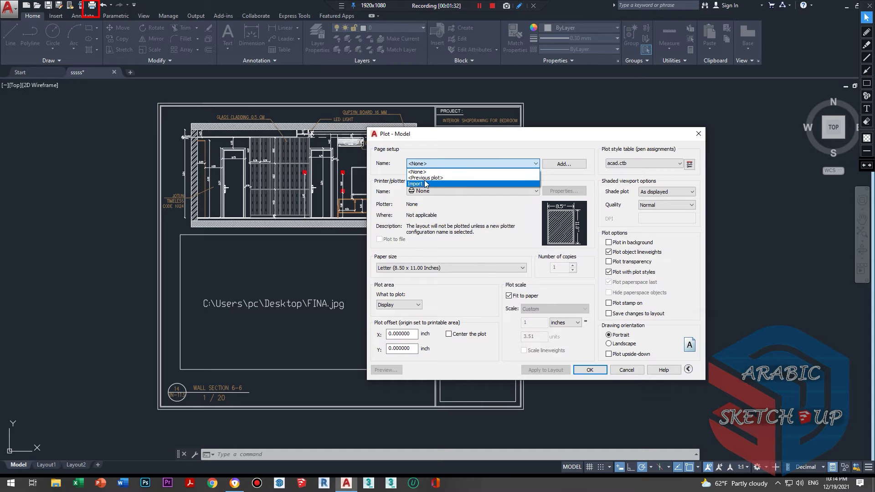
pyautogui.click(396, 163)
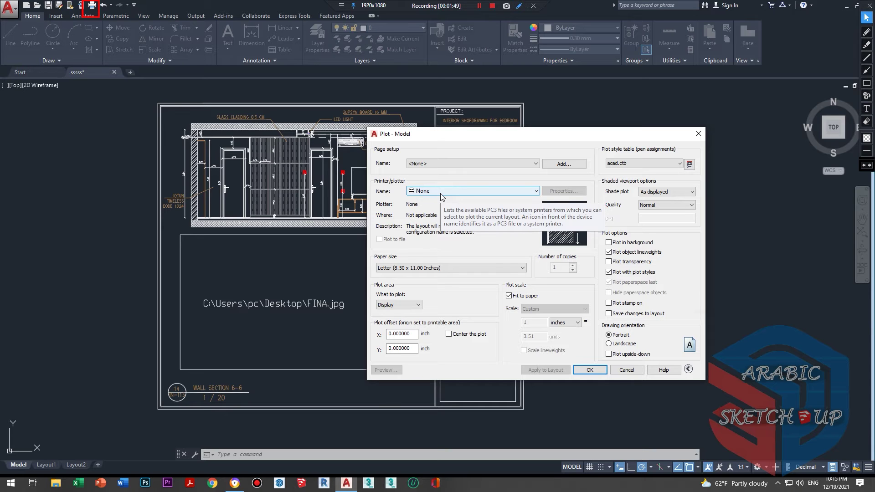
pyautogui.click(458, 164)
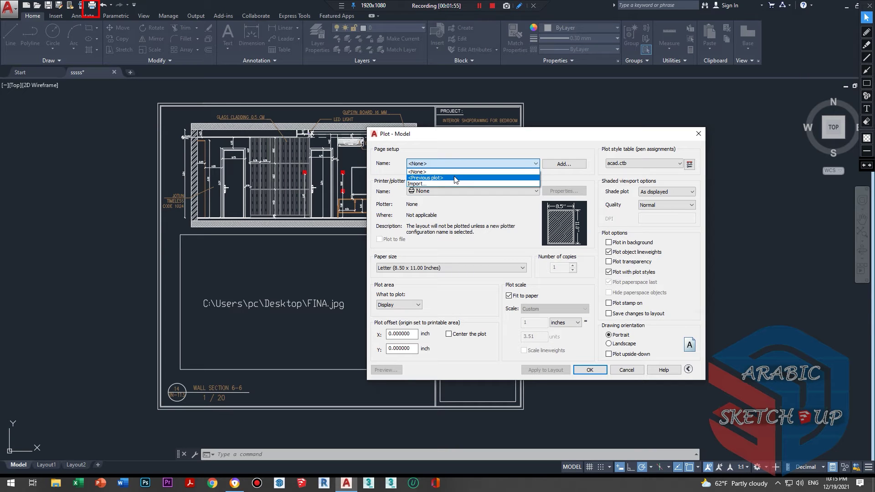
pyautogui.click(450, 203)
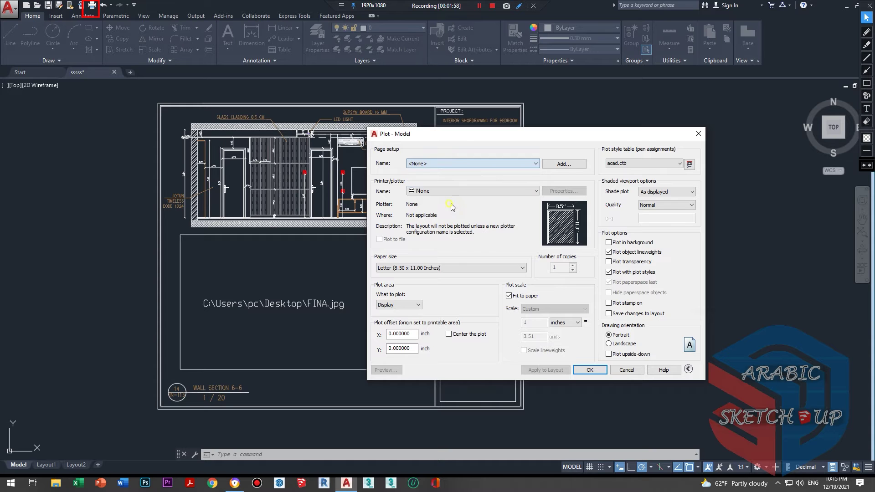
pyautogui.click(575, 165)
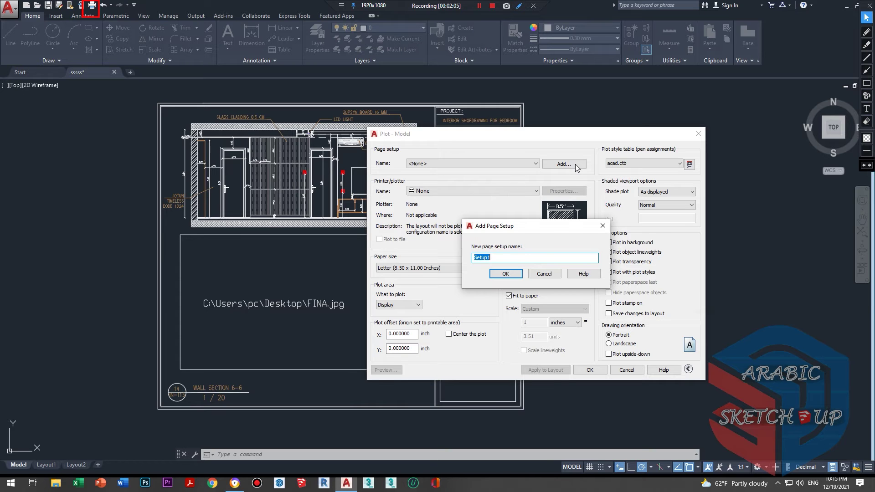
# - Cancel the Setup1 page setup, leaving None, and move the Plot – Model dialog back left
pyautogui.click(544, 274)
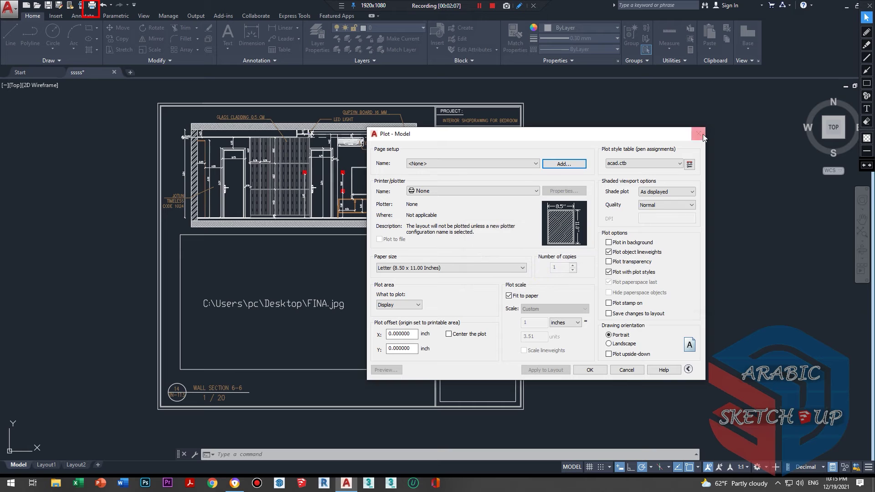
pyautogui.moveTo(600, 137); pyautogui.dragTo(531, 136)
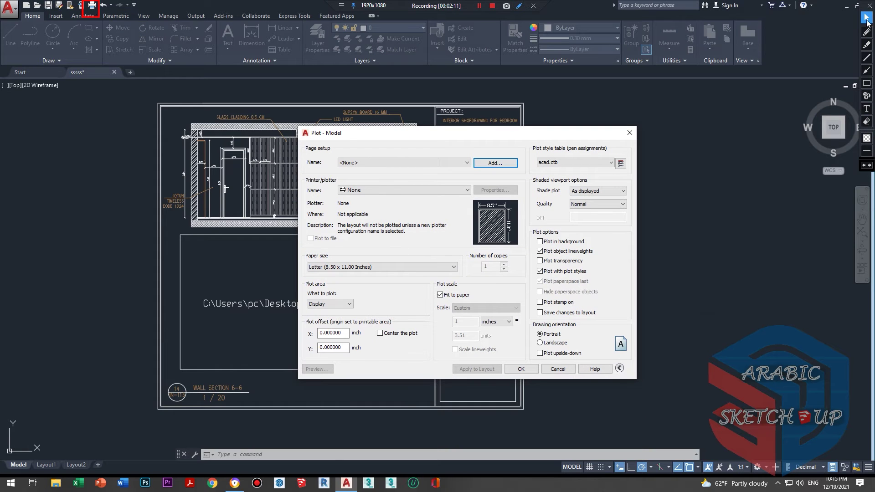
pyautogui.click(866, 122)
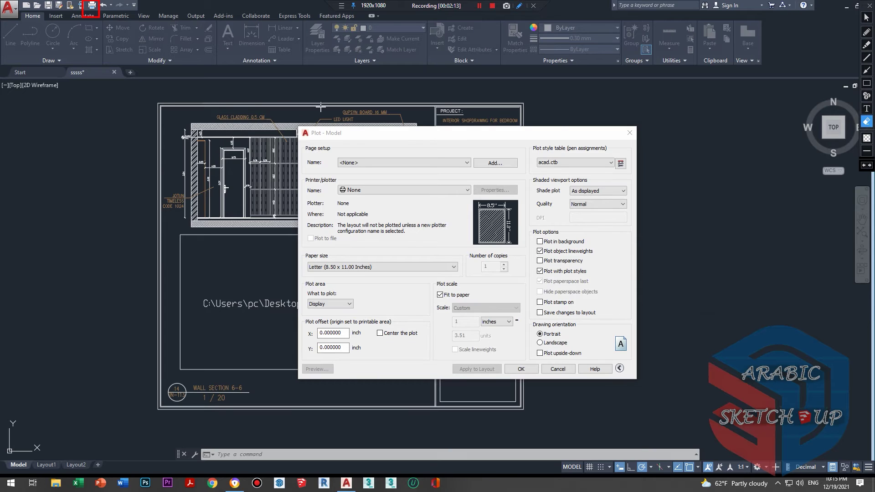
pyautogui.click(84, 10)
pyautogui.click(866, 19)
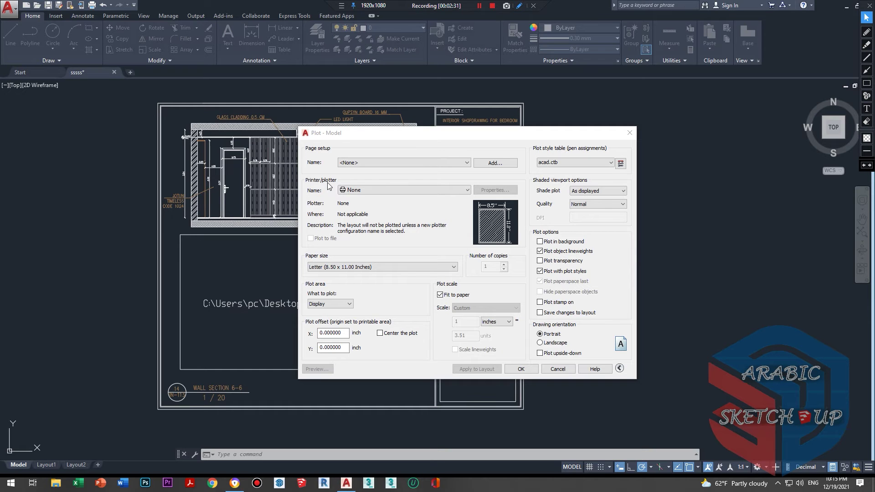
# - Select DWG To PDF.pc3 as the printer/plotter
pyautogui.click(365, 191)
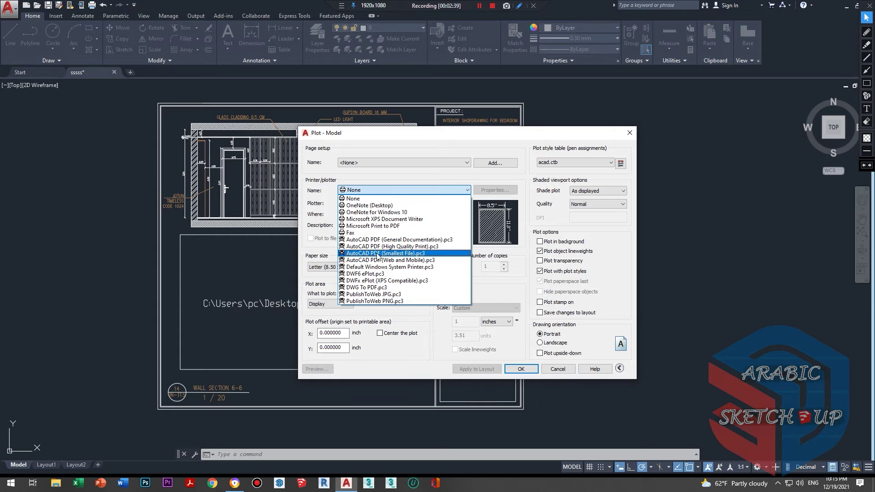
pyautogui.click(369, 288)
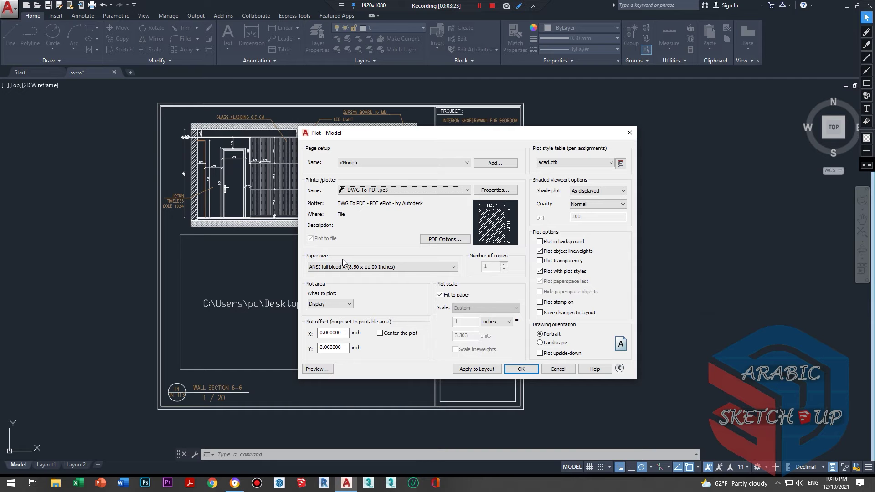
# - Choose landscape ISO full bleed B1 (1000.00 x 707.00 MM) paper after briefly trying the 707 x 1000 size
pyautogui.click(347, 267)
pyautogui.scroll(3, 350, 319)
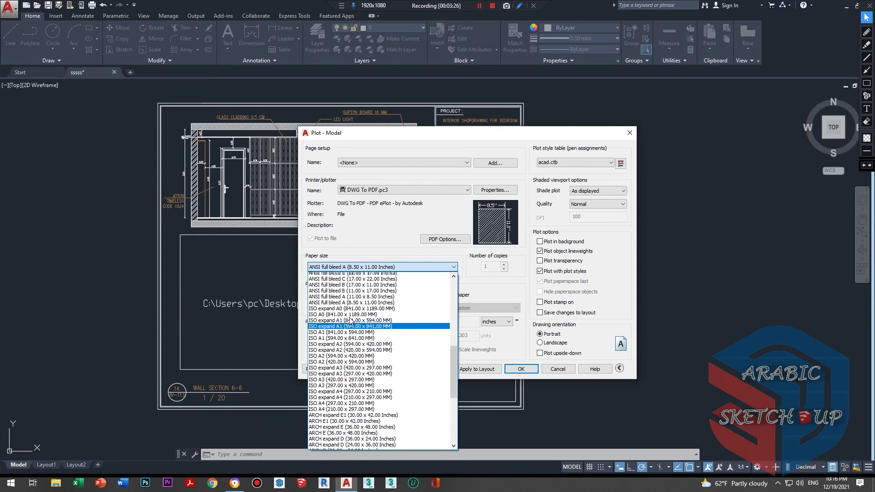
pyautogui.scroll(4, 350, 320)
pyautogui.scroll(4, 346, 321)
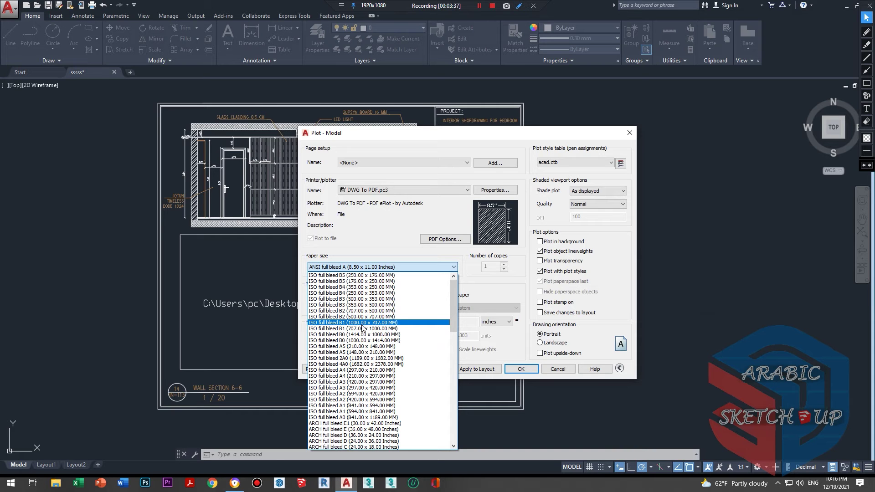
pyautogui.click(377, 324)
pyautogui.click(392, 269)
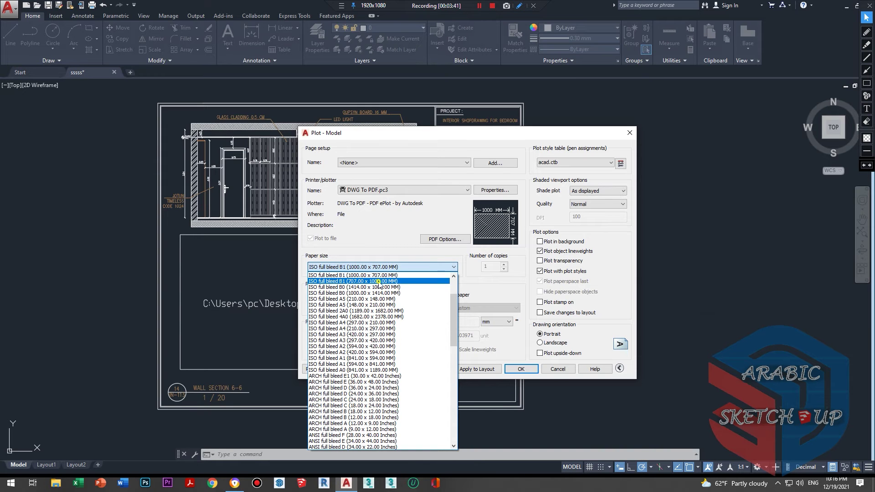
pyautogui.click(378, 282)
pyautogui.click(362, 268)
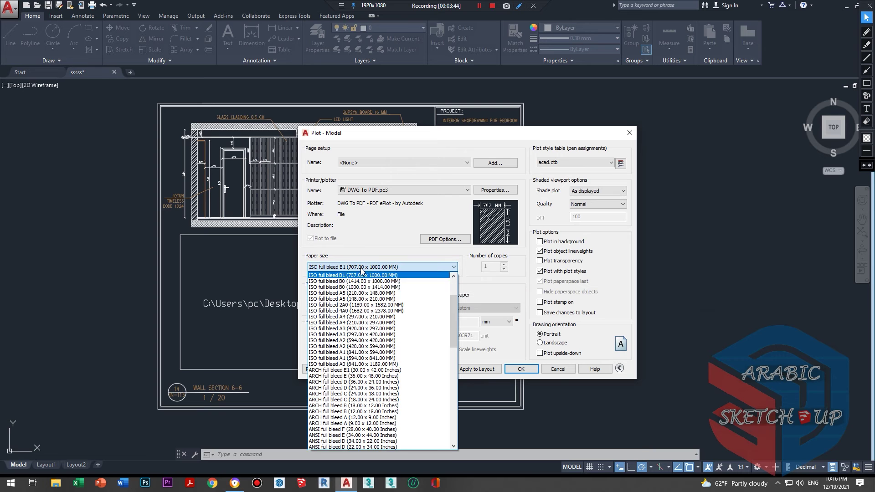
pyautogui.scroll(1, 364, 292)
pyautogui.click(365, 280)
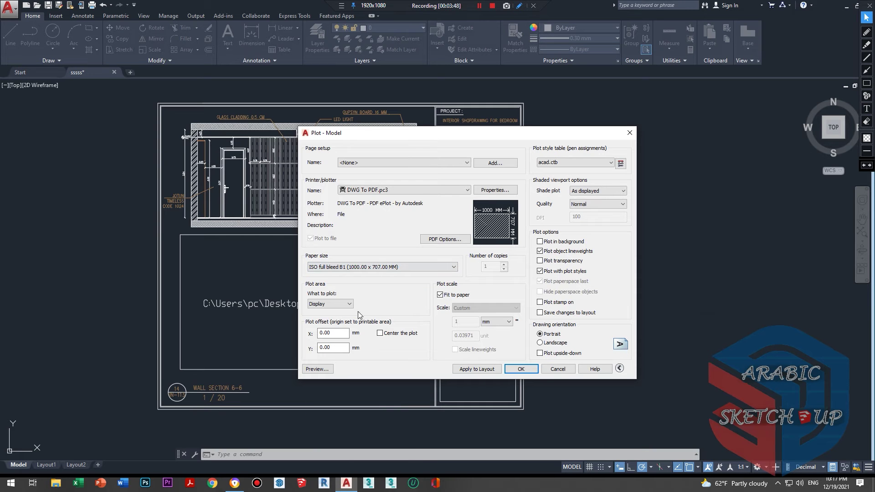
pyautogui.moveTo(374, 133); pyautogui.dragTo(320, 128)
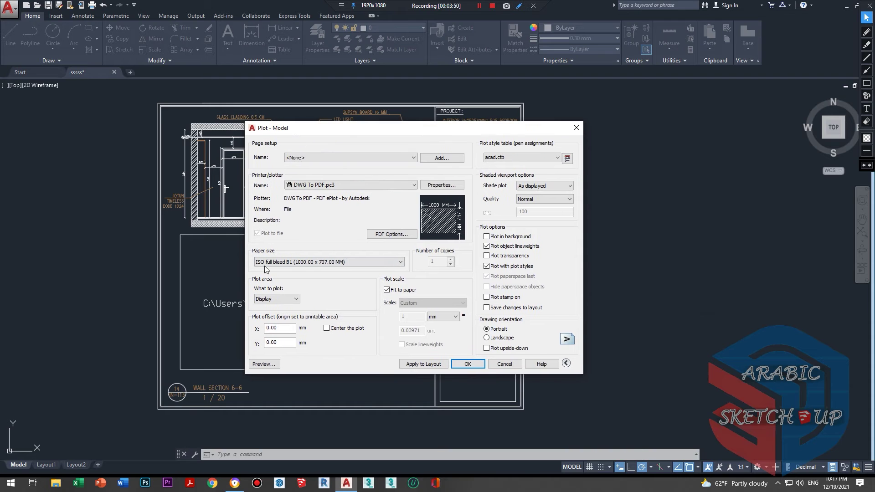
pyautogui.click(275, 300)
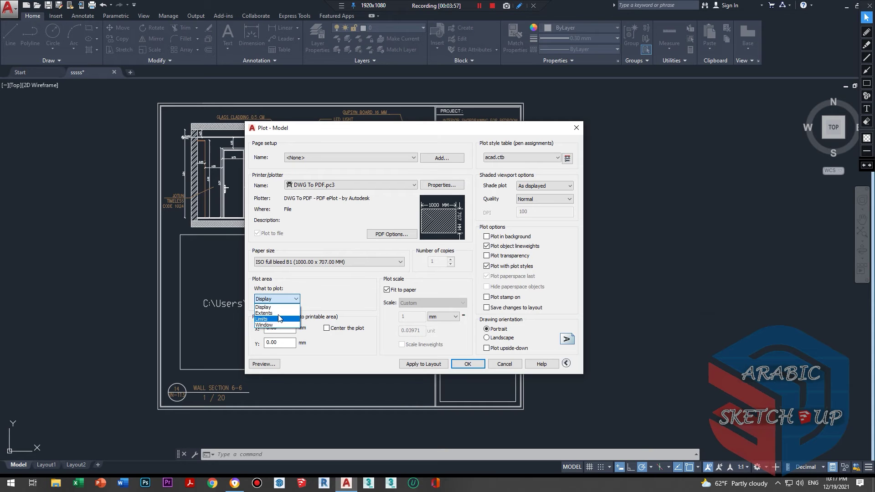
pyautogui.click(296, 149)
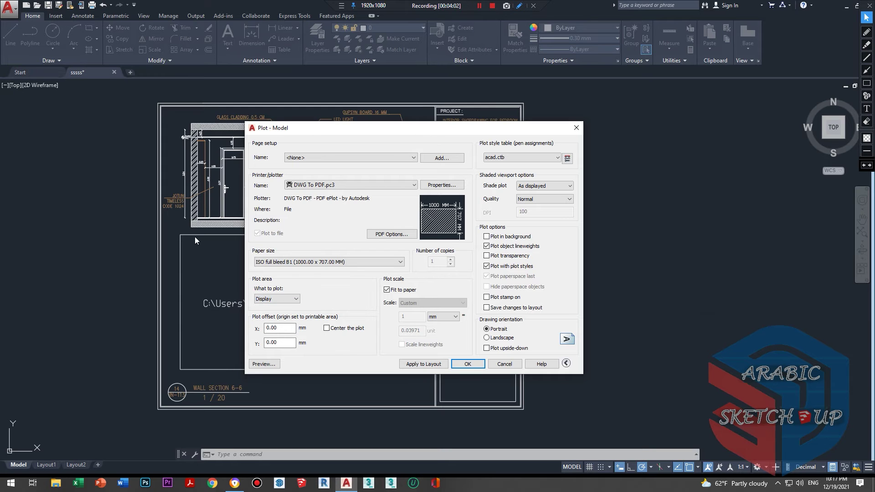
pyautogui.click(276, 300)
# - Set the plot area to a window from the Wall Section 4-4 sheet's top-left to bottom-right corner
pyautogui.click(268, 326)
pyautogui.scroll(-4, 313, 322)
pyautogui.scroll(-3, 322, 250)
pyautogui.scroll(3, 352, 218)
pyautogui.scroll(-4, 326, 245)
pyautogui.scroll(5, 325, 245)
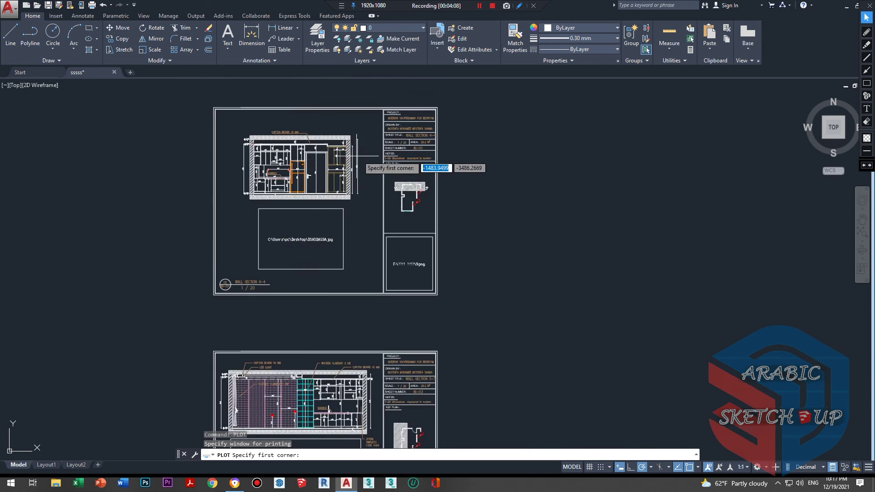
pyautogui.scroll(-5, 341, 186)
pyautogui.scroll(6, 334, 147)
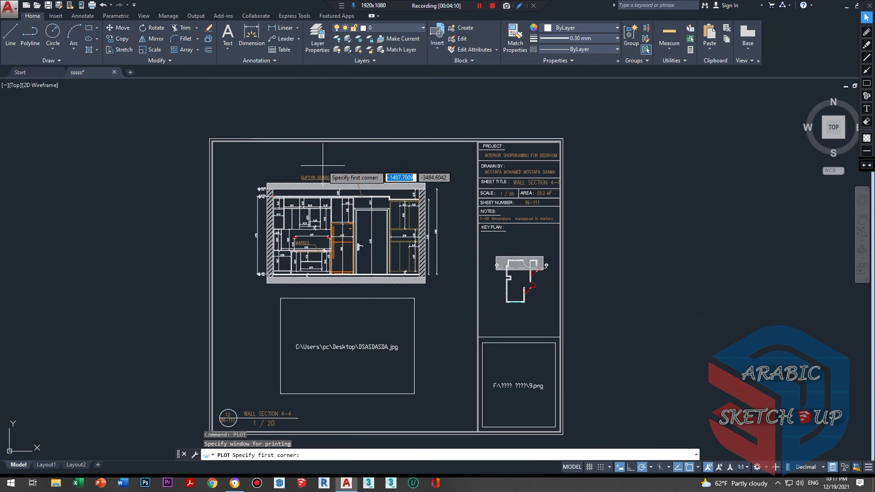
pyautogui.scroll(-2, 323, 166)
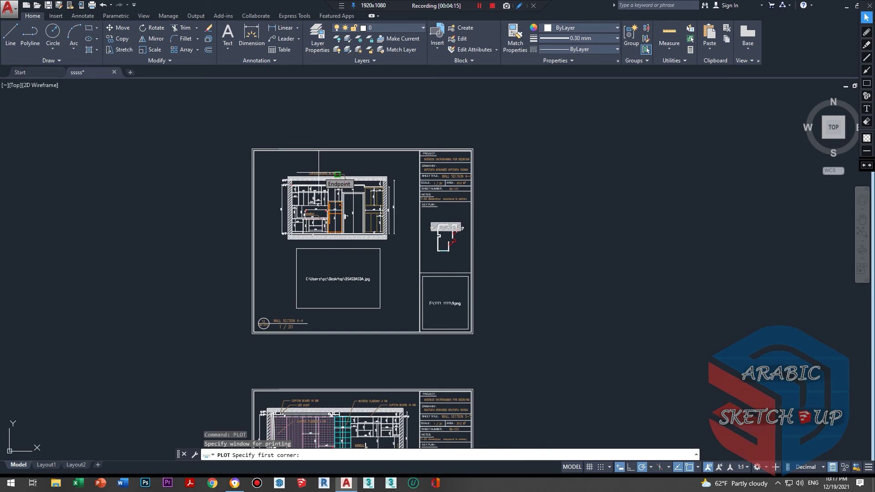
pyautogui.scroll(5, 290, 152)
pyautogui.click(290, 152)
pyautogui.scroll(-5, 241, 255)
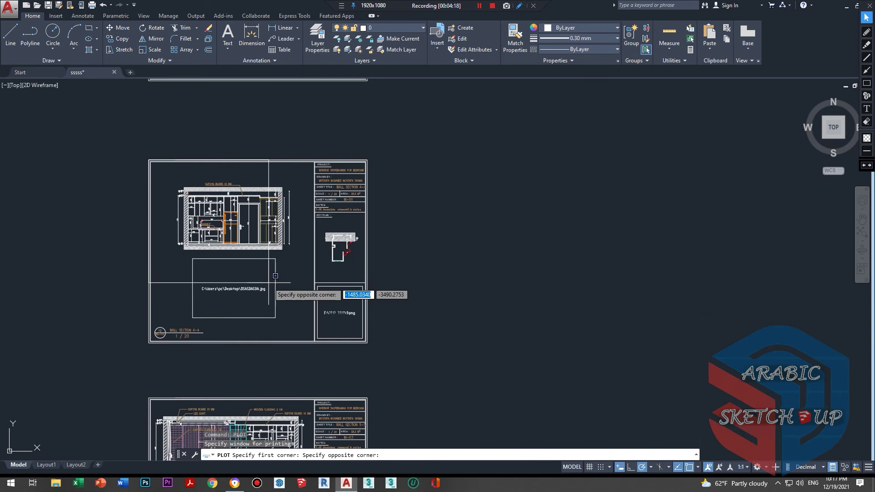
pyautogui.scroll(5, 365, 341)
pyautogui.click(444, 308)
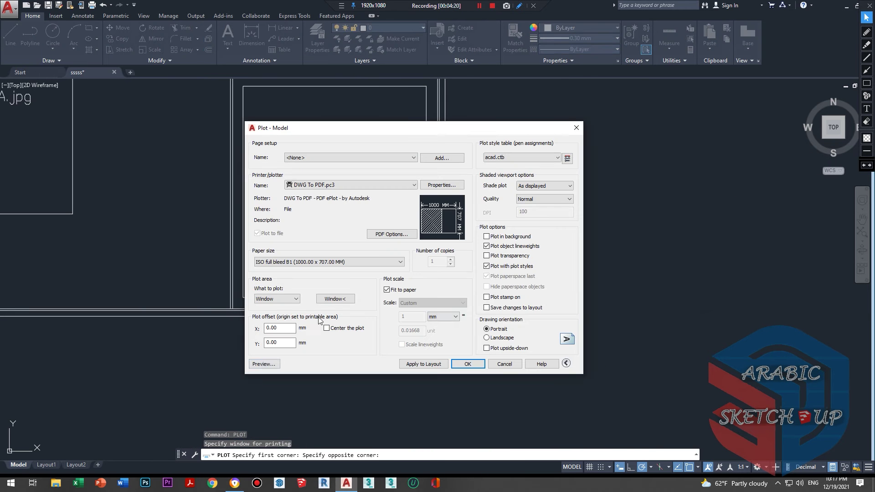
# - Preview the windowed plot, showing the sheet in the lower half of a portrait B1 page
pyautogui.click(264, 363)
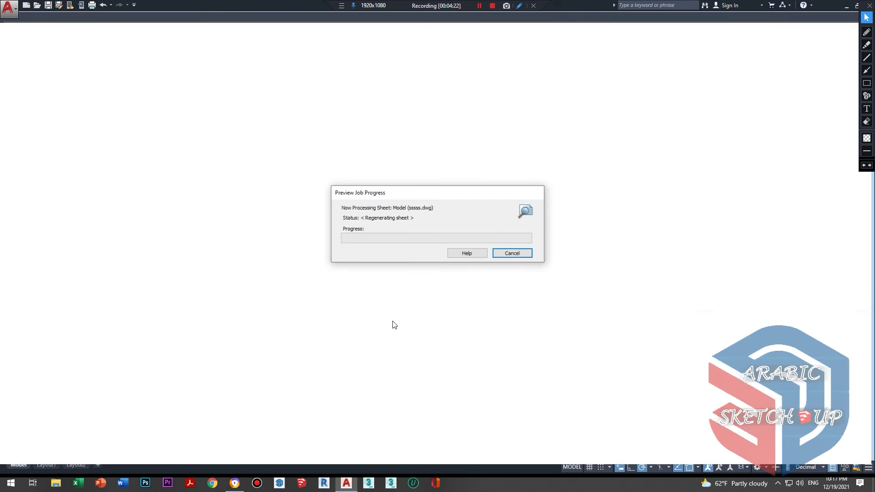
pyautogui.scroll(2, 495, 265)
pyautogui.scroll(-2, 495, 264)
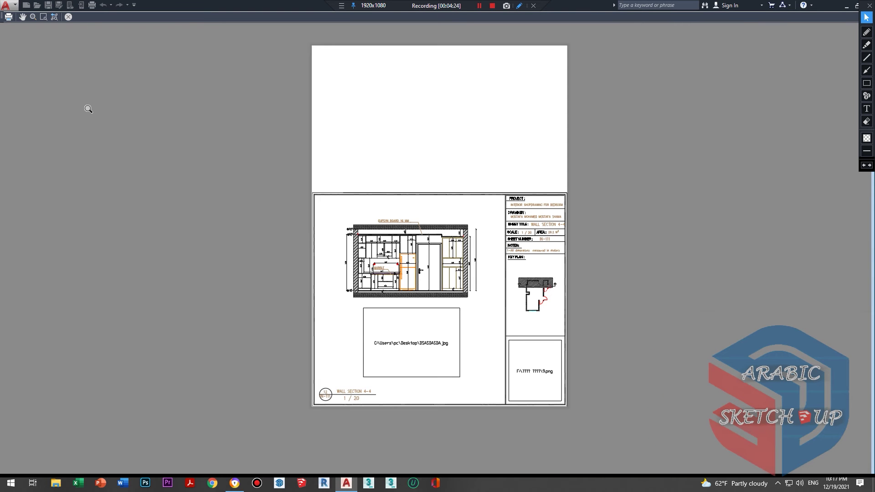
pyautogui.click(69, 18)
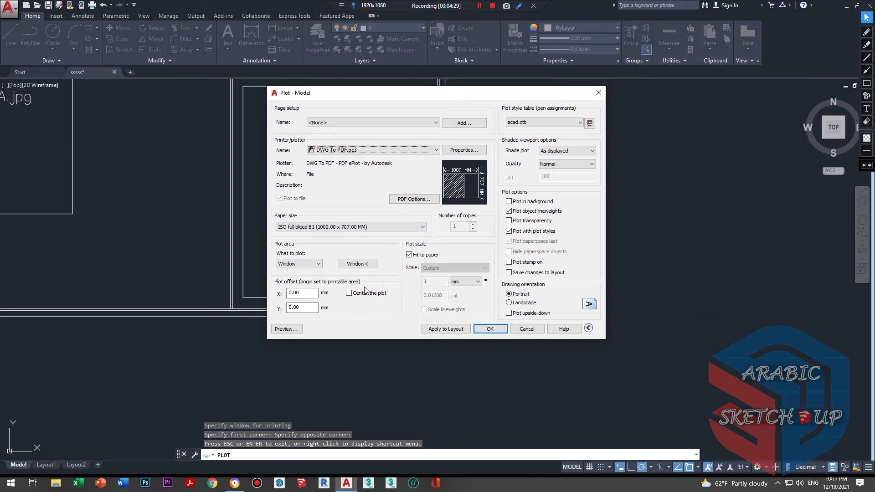
pyautogui.click(299, 329)
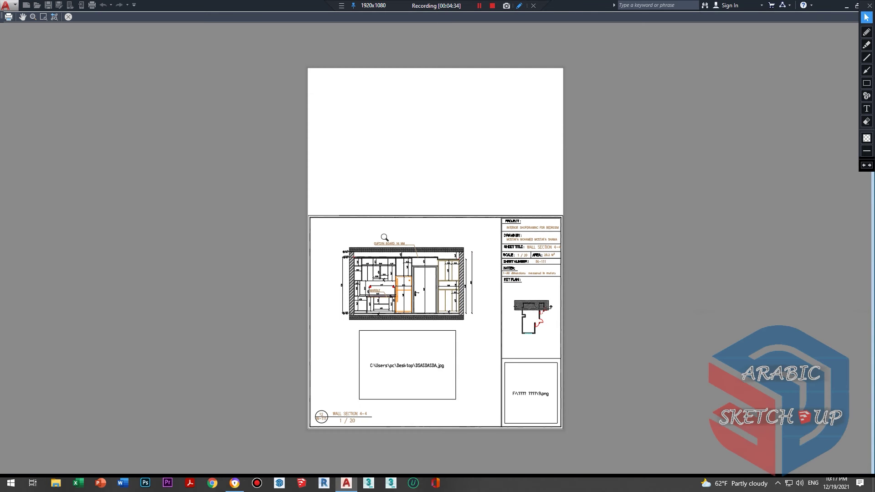
# - Turn on Center the plot for a 203.87 mm Y offset and confirm it in preview
pyautogui.click(68, 18)
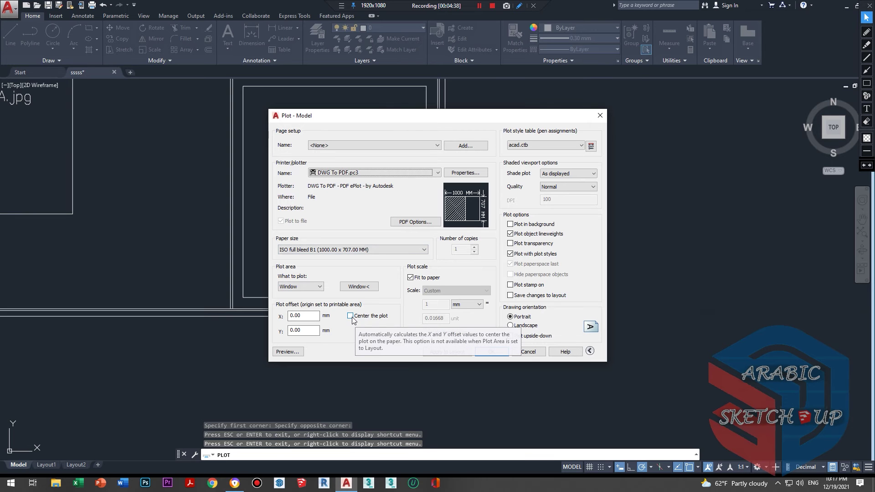
pyautogui.click(350, 316)
pyautogui.click(287, 352)
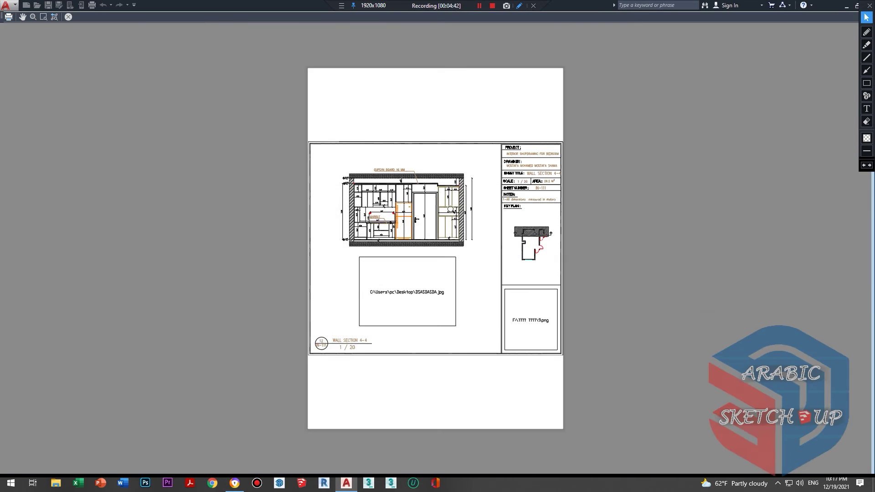
pyautogui.click(68, 17)
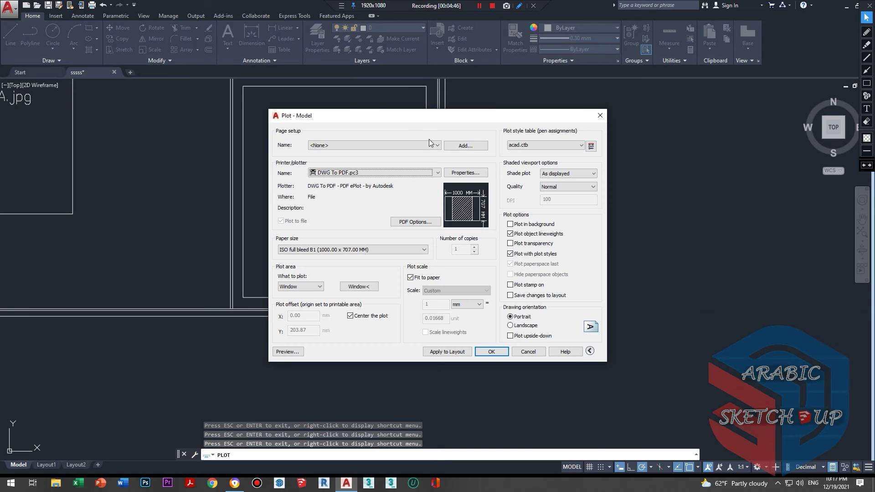
pyautogui.moveTo(420, 117); pyautogui.dragTo(361, 108)
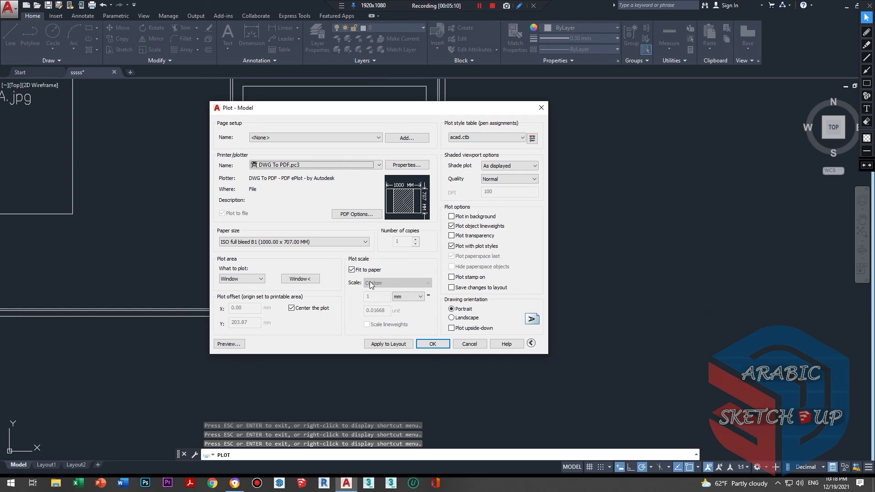
# - Turn off Fit to paper and enter a custom scale of 1000 mm = 500 units
pyautogui.click(365, 270)
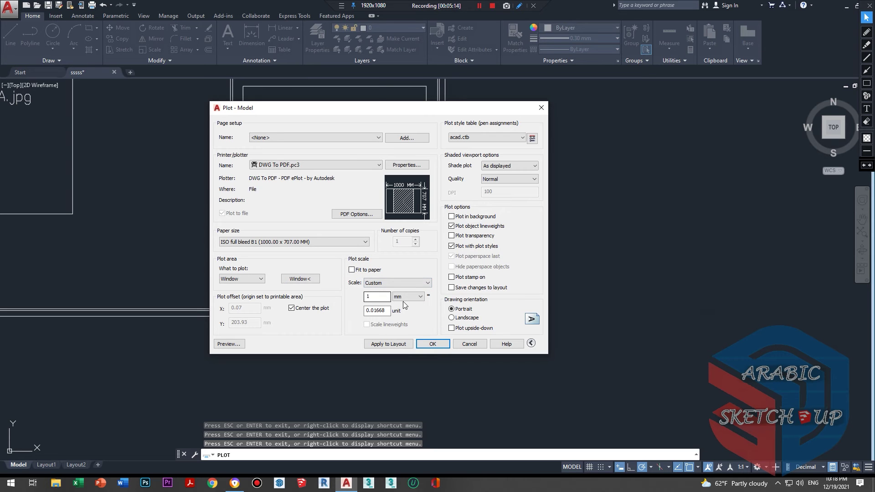
pyautogui.press('Tab')
pyautogui.click(372, 299)
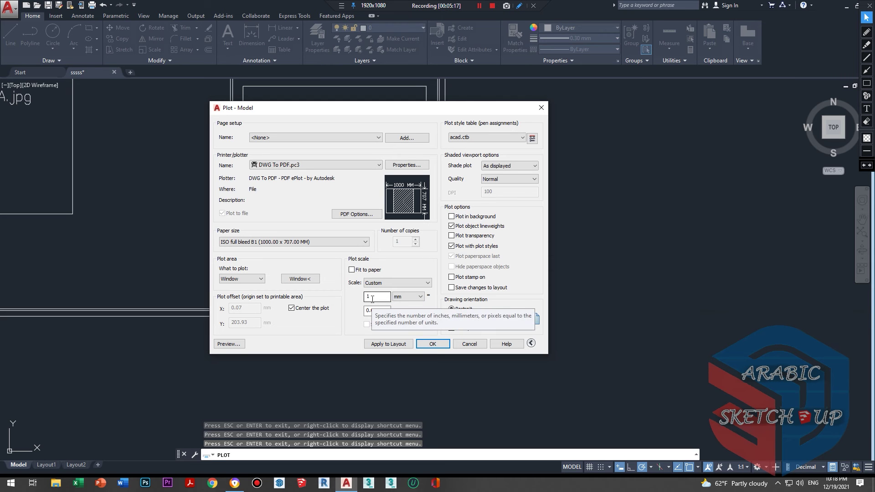
pyautogui.click(372, 299)
pyautogui.write('000')
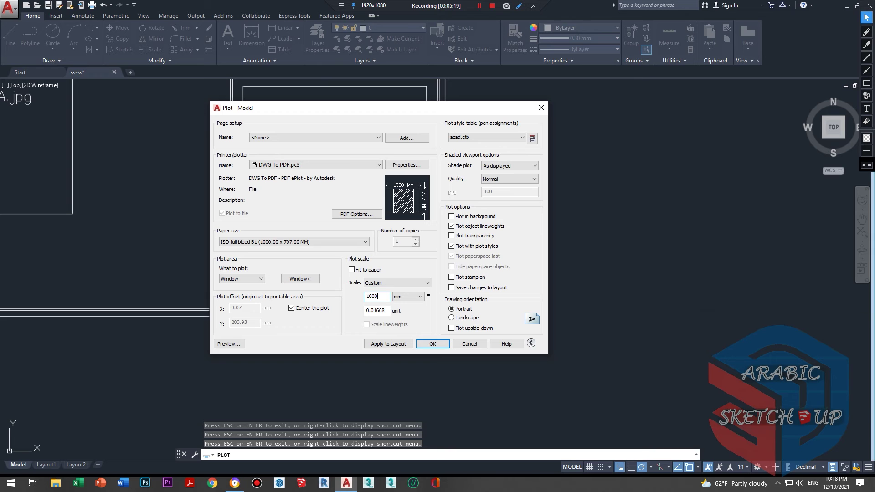
pyautogui.doubleClick(377, 310)
pyautogui.write('500')
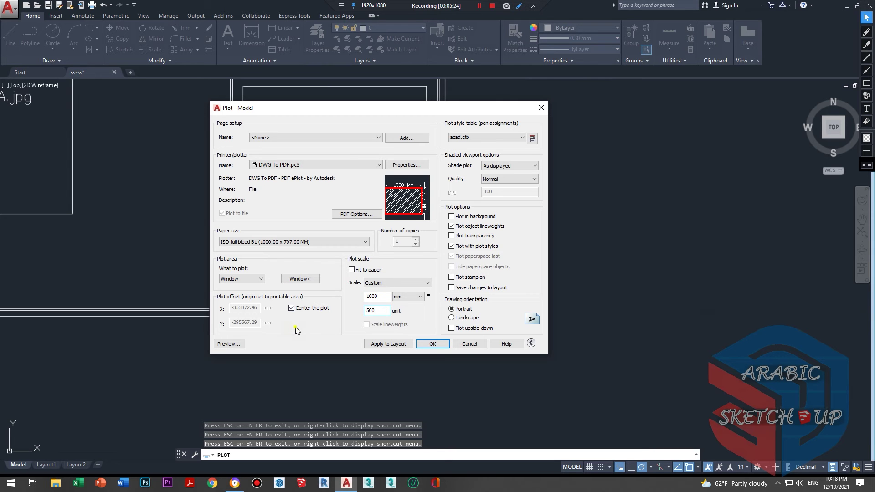
# - Toggle Center the plot off and back on, then close the Plot dialog without plotting
pyautogui.click(306, 310)
pyautogui.click(299, 312)
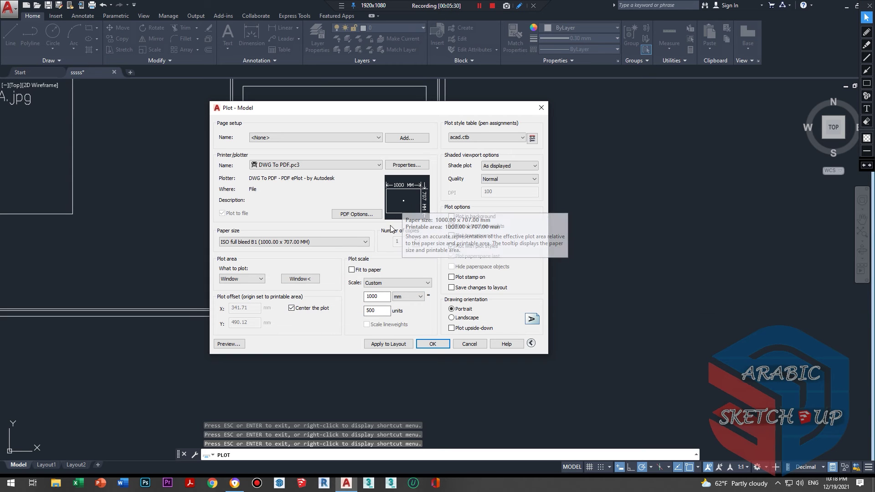
pyautogui.doubleClick(371, 311)
pyautogui.write('50')
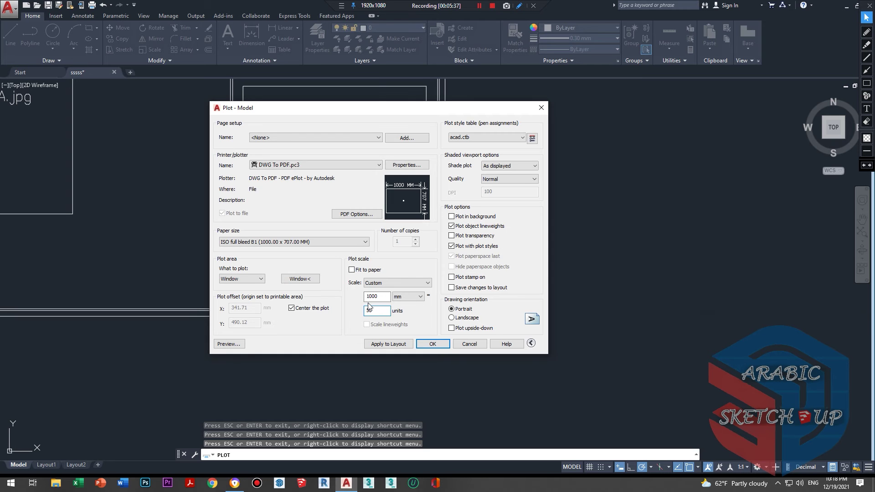
pyautogui.click(541, 107)
pyautogui.scroll(-3, 504, 254)
pyautogui.scroll(4, 467, 211)
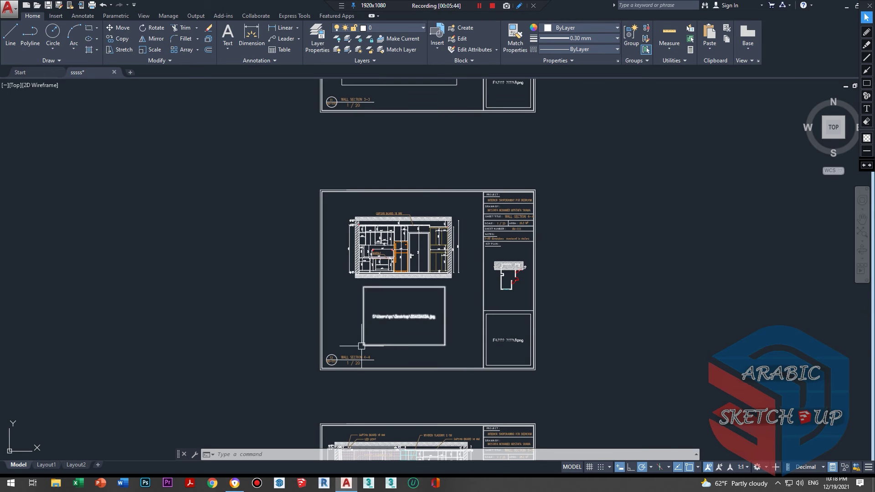
# - Dimension the sheet frame's width between its top corners, placed above the top edge
pyautogui.scroll(3, 348, 172)
pyautogui.click(10, 34)
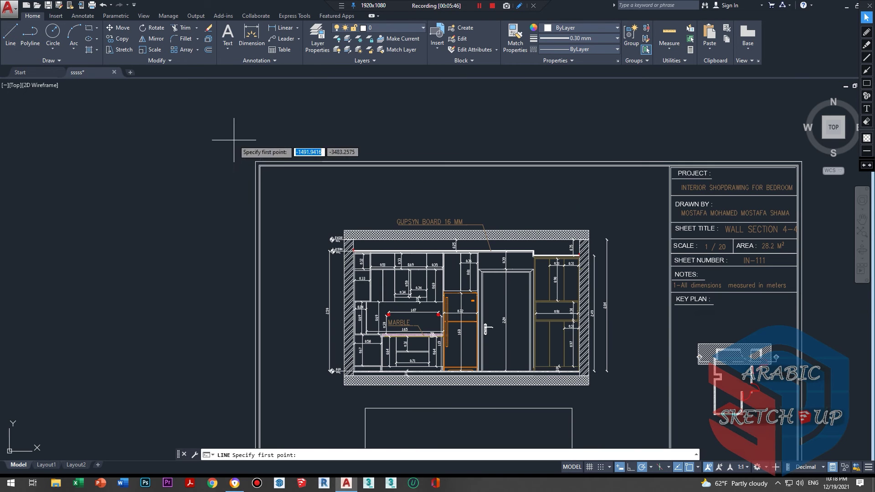
pyautogui.click(251, 34)
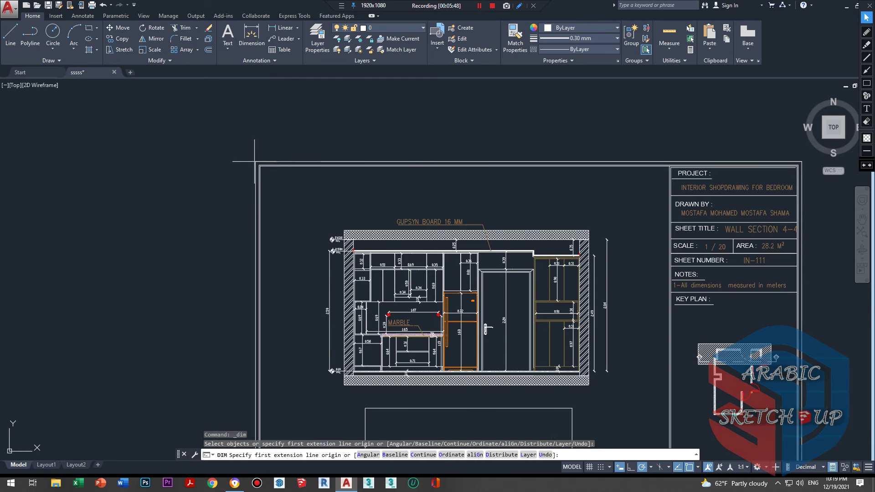
pyautogui.scroll(-2, 144, 150)
pyautogui.click(555, 155)
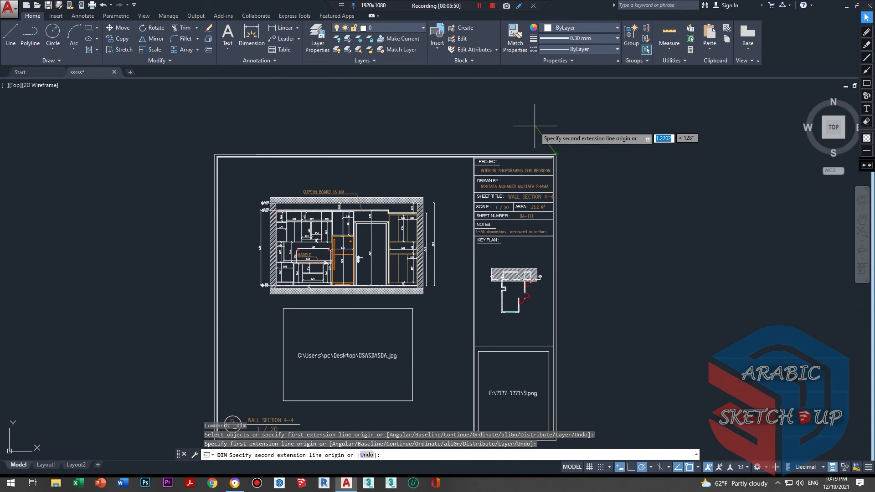
pyautogui.press('Escape')
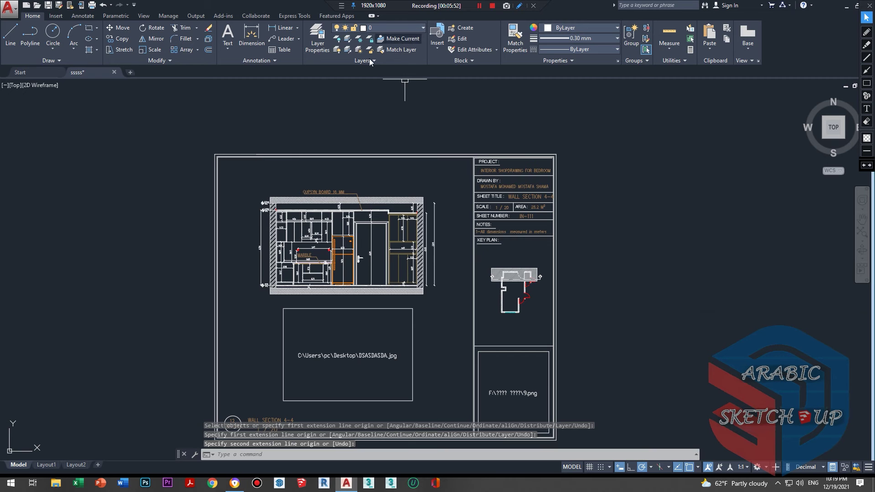
pyautogui.click(252, 34)
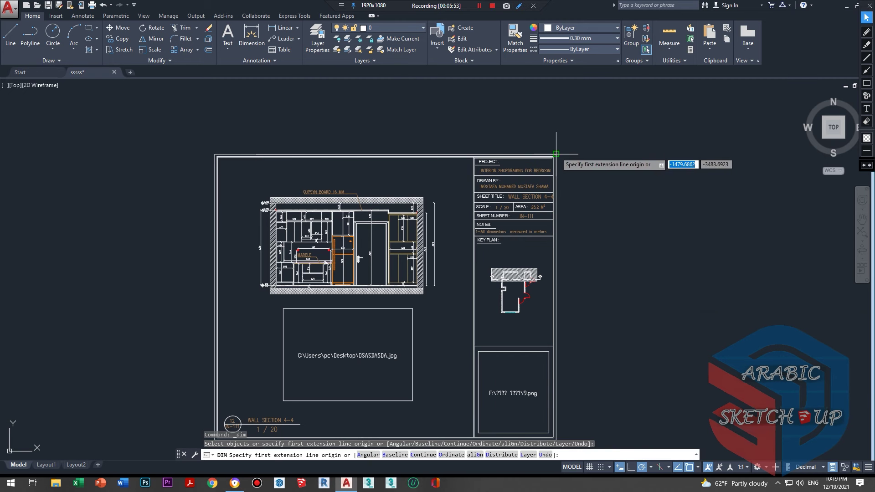
pyautogui.click(556, 154)
pyautogui.click(215, 154)
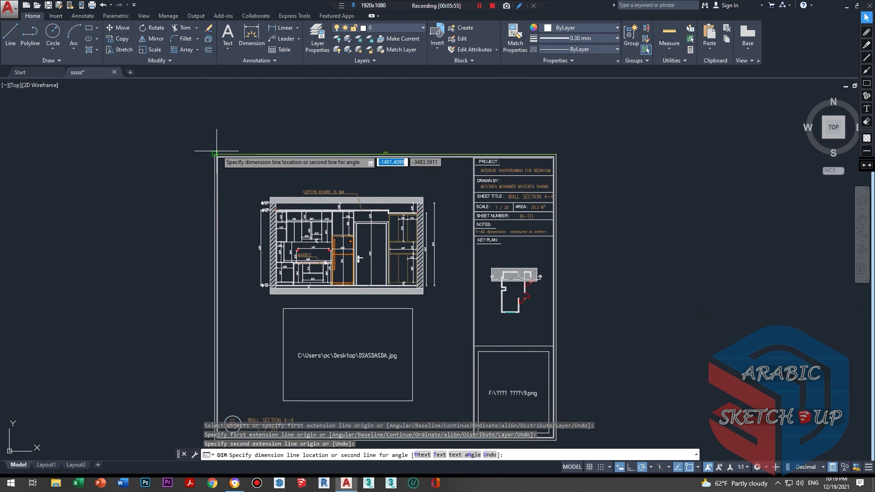
pyautogui.click(342, 139)
# - Add a vertical dimension along the frame's right side and end the dimension command
pyautogui.scroll(3, 512, 146)
pyautogui.scroll(-5, 547, 148)
pyautogui.scroll(3, 535, 149)
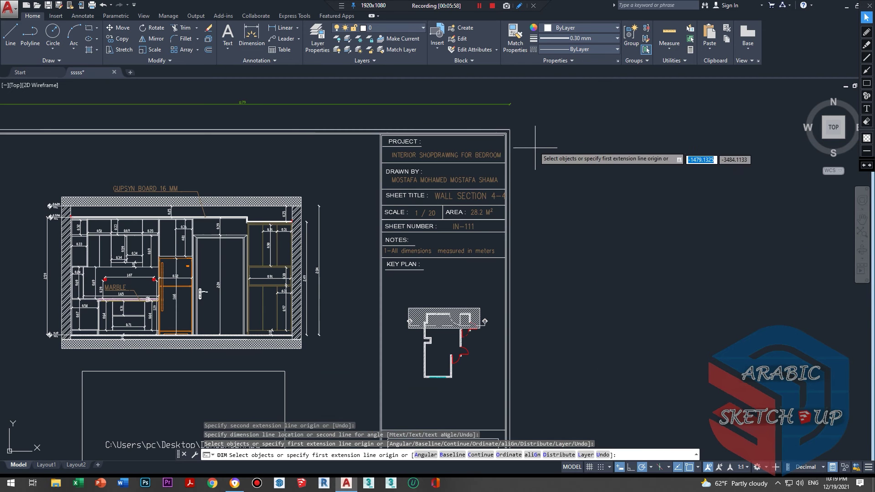
pyautogui.click(516, 130)
pyautogui.scroll(-3, 478, 274)
pyautogui.scroll(5, 484, 307)
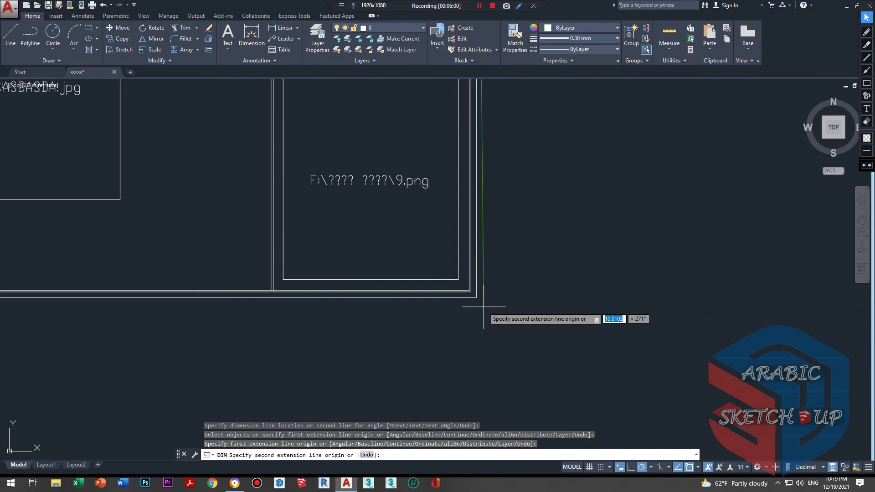
pyautogui.click(484, 307)
pyautogui.click(513, 302)
pyautogui.scroll(-3, 514, 302)
pyautogui.scroll(3, 503, 183)
pyautogui.scroll(3, 503, 183)
pyautogui.scroll(-5, 504, 273)
pyautogui.scroll(-3, 496, 272)
pyautogui.press('Escape')
pyautogui.scroll(-2, 457, 232)
pyautogui.scroll(4, 458, 232)
pyautogui.scroll(-4, 392, 256)
pyautogui.click(11, 34)
pyautogui.scroll(-2, 206, 218)
# - Start a frame beside the sheet with Ortho on and a 10-unit top edge
pyautogui.press('Escape')
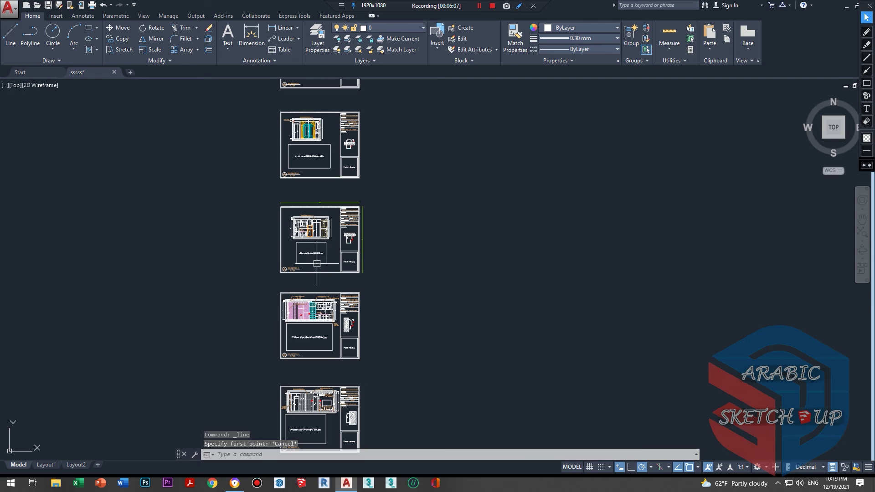
pyautogui.scroll(4, 319, 201)
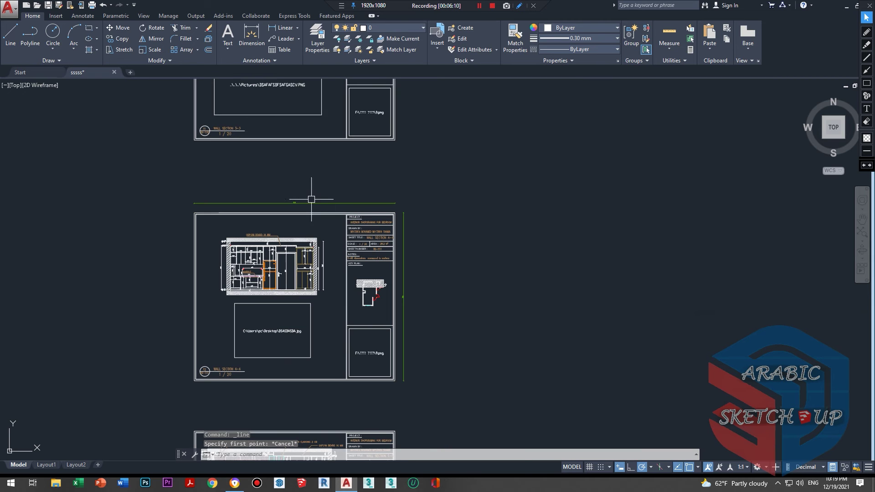
pyautogui.click(11, 34)
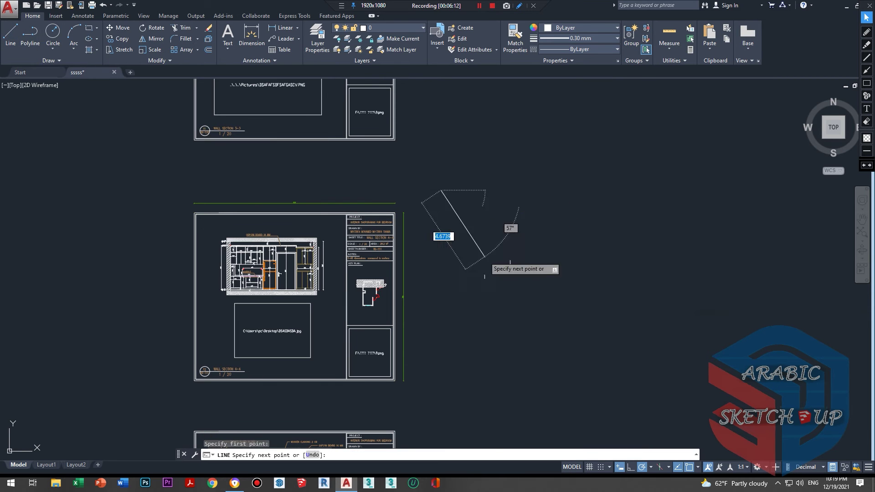
pyautogui.click(441, 190)
pyautogui.press('F8')
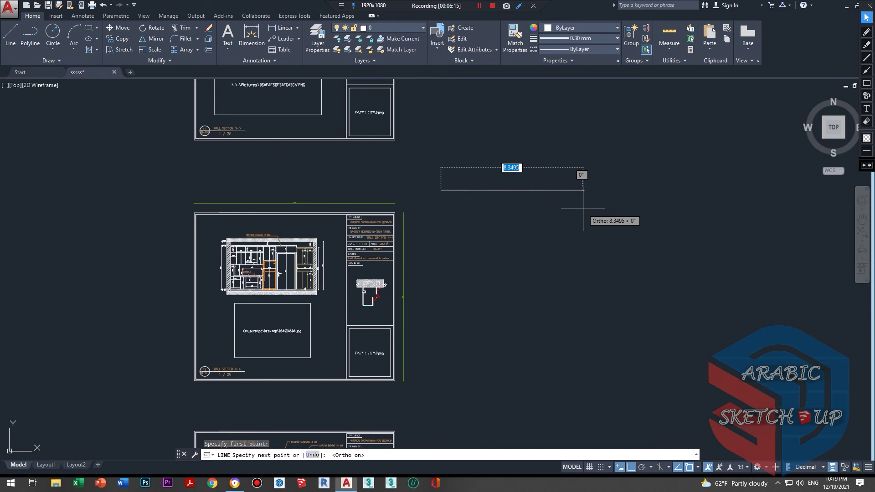
pyautogui.write('10')
pyautogui.press('Return')
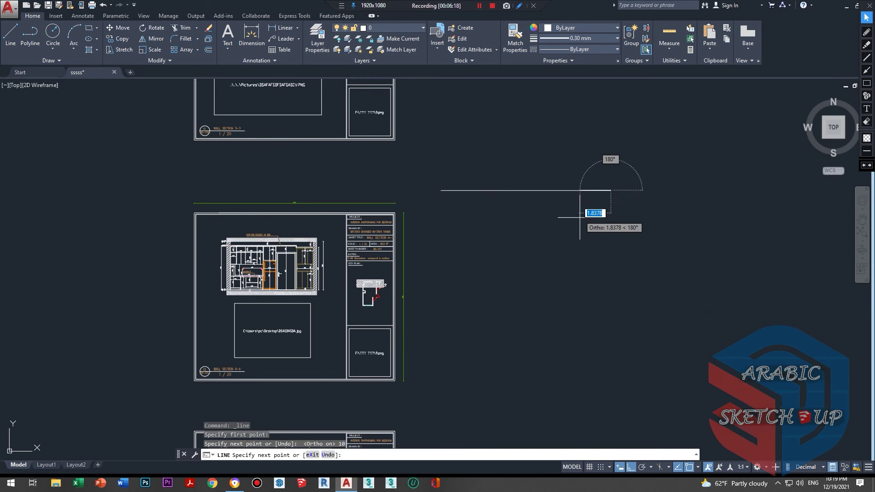
# - Add the 7-unit right edge and 10-unit bottom edge, undoing the mistaken 0.7 and 70 segments
pyautogui.write('0.7')
pyautogui.press('Return')
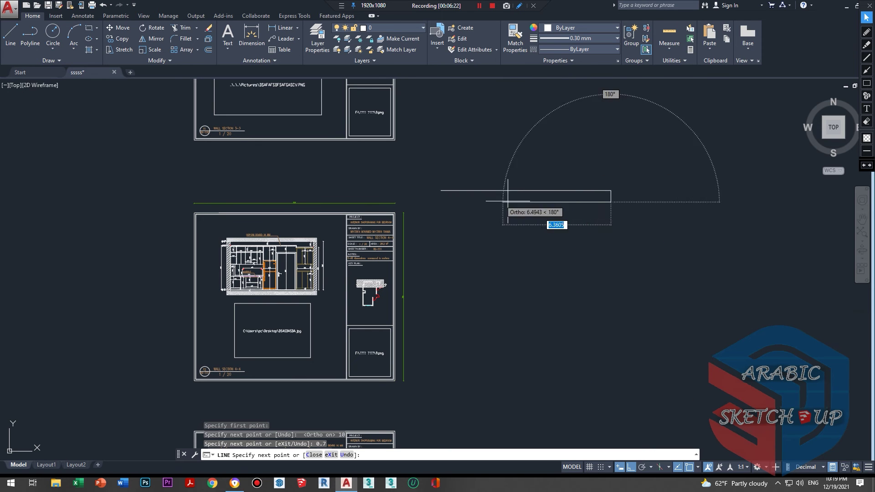
pyautogui.write('u')
pyautogui.press('Return')
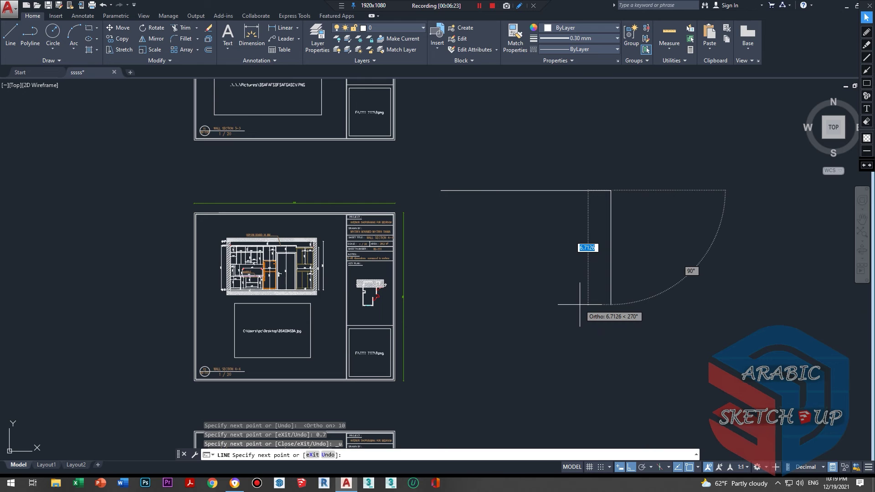
pyautogui.write('70')
pyautogui.press('Return')
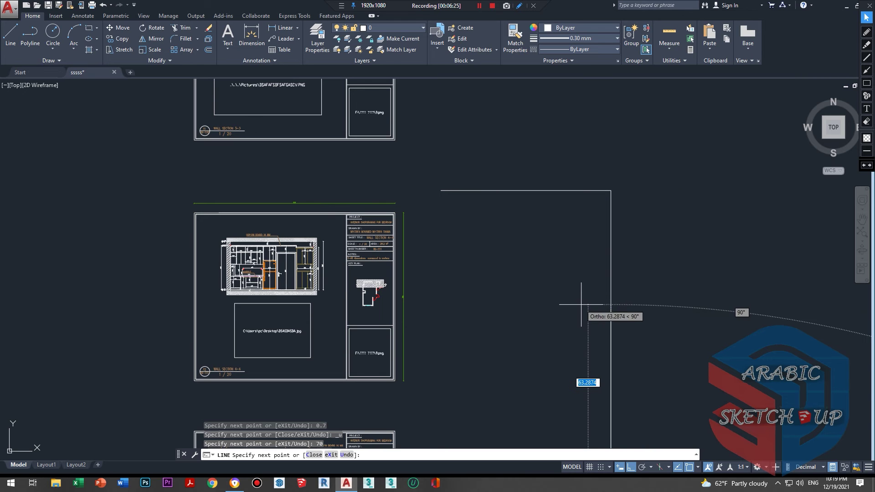
pyautogui.write('u')
pyautogui.press('Return')
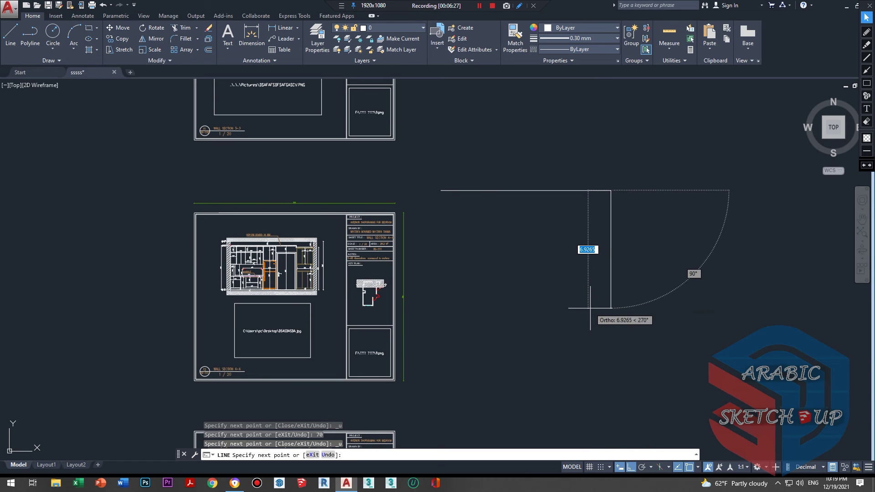
pyautogui.write('7')
pyautogui.press('Return')
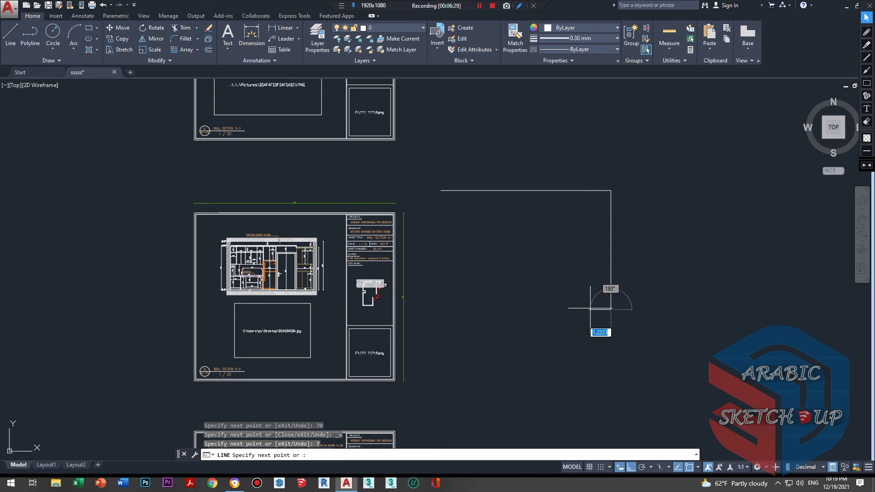
pyautogui.write('10')
pyautogui.press('Return')
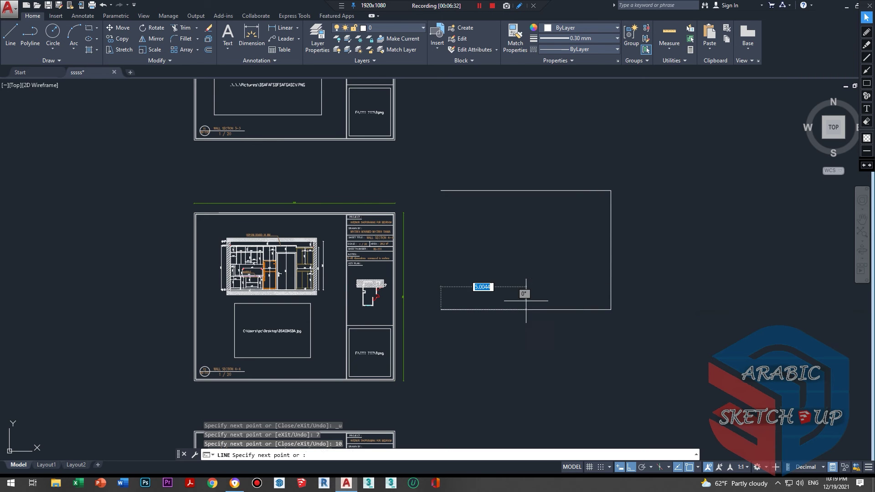
pyautogui.press('Escape')
# - Copy the wall section, paste it inside the new rectangle, and bring up Plot
pyautogui.scroll(2, 592, 219)
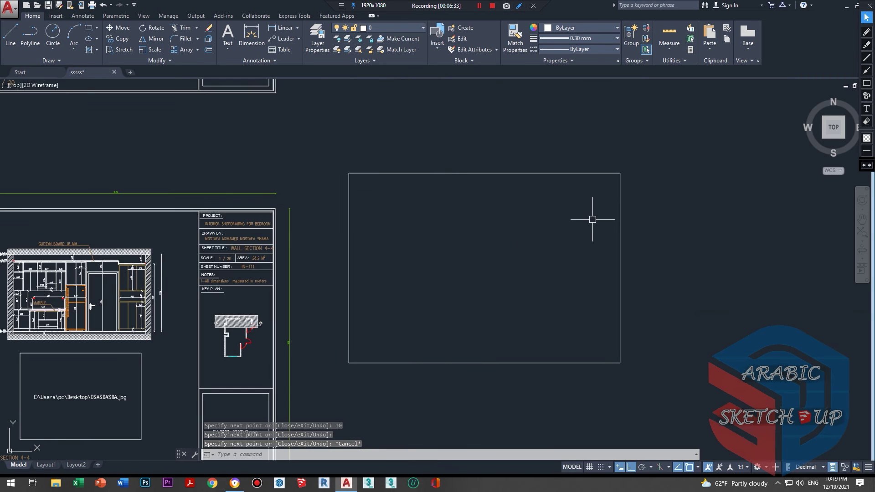
pyautogui.scroll(-2, 560, 235)
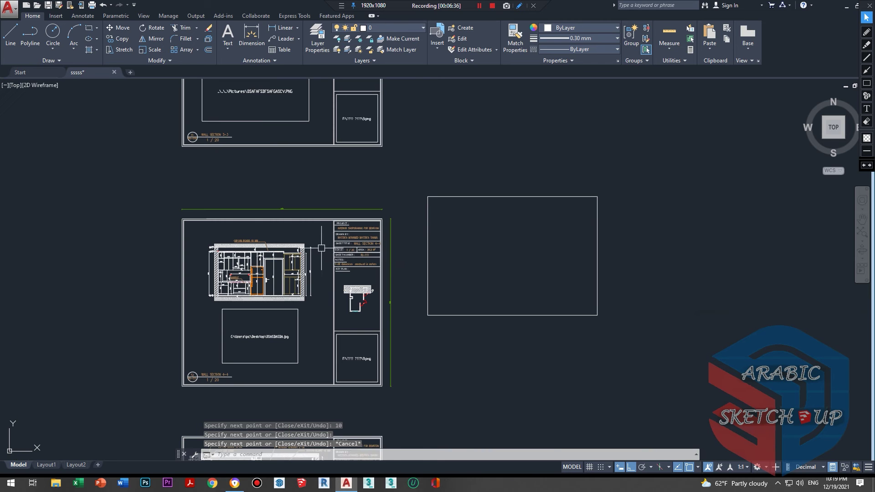
pyautogui.click(325, 237)
pyautogui.click(204, 299)
pyautogui.hotkey('ctrl', 'c')
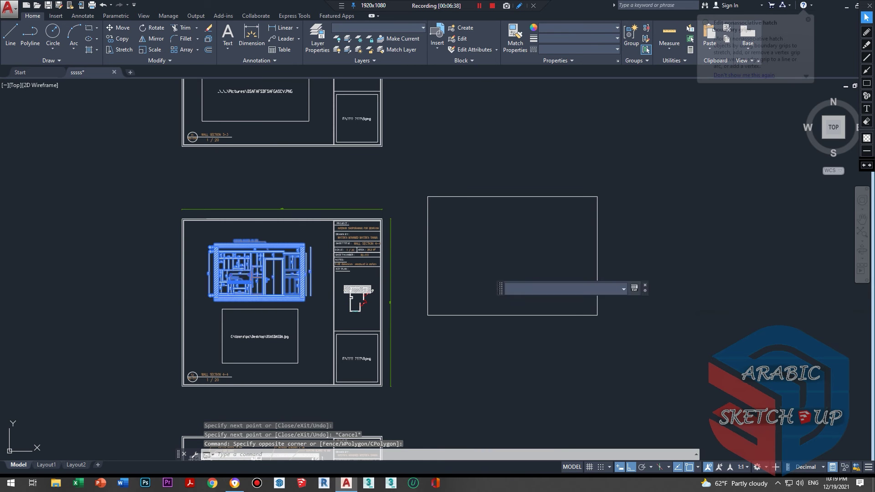
pyautogui.hotkey('ctrl', 'v')
pyautogui.scroll(2, 513, 259)
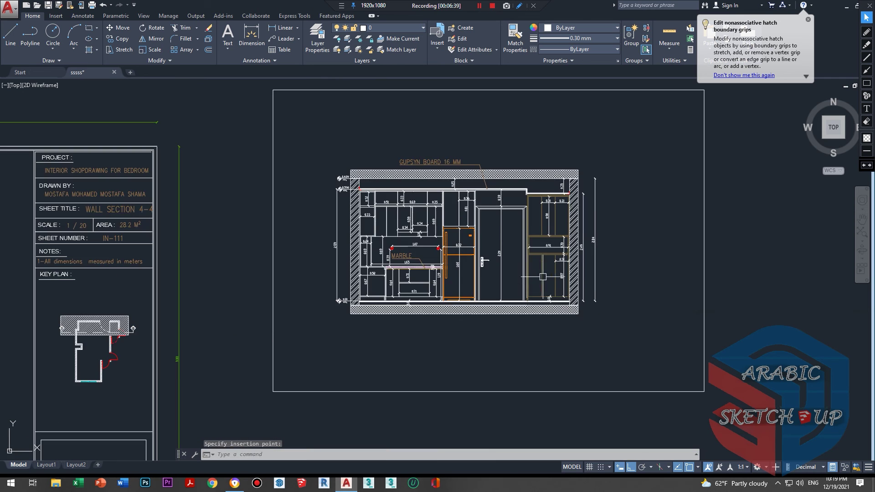
pyautogui.click(550, 279)
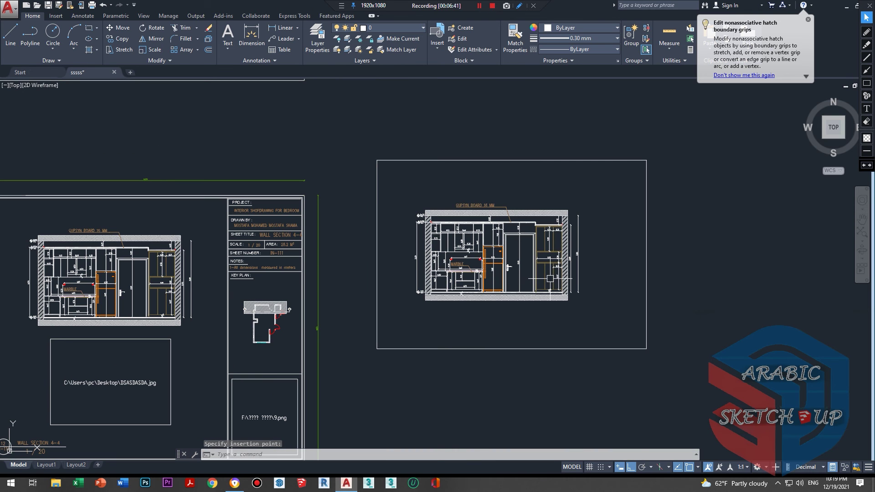
pyautogui.hotkey('ctrl', 'p')
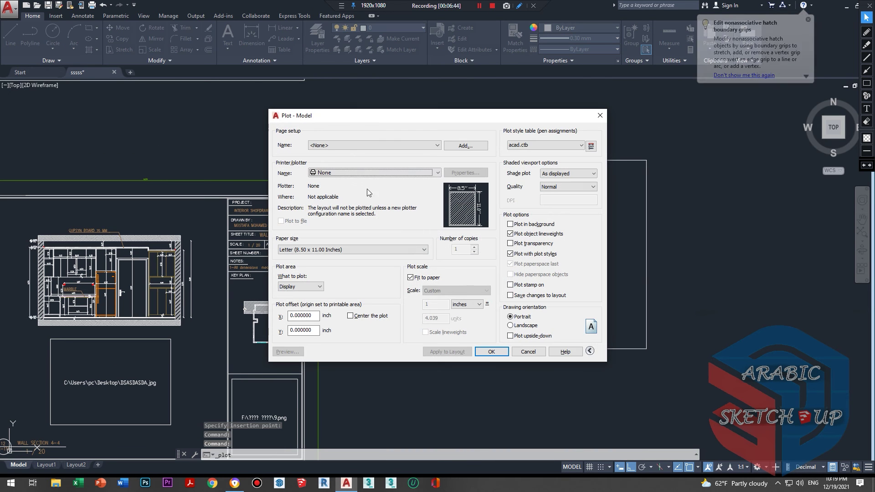
# - Load the Previous plot page setup and window the framed wall section as the plot area
pyautogui.click(346, 145)
pyautogui.click(338, 159)
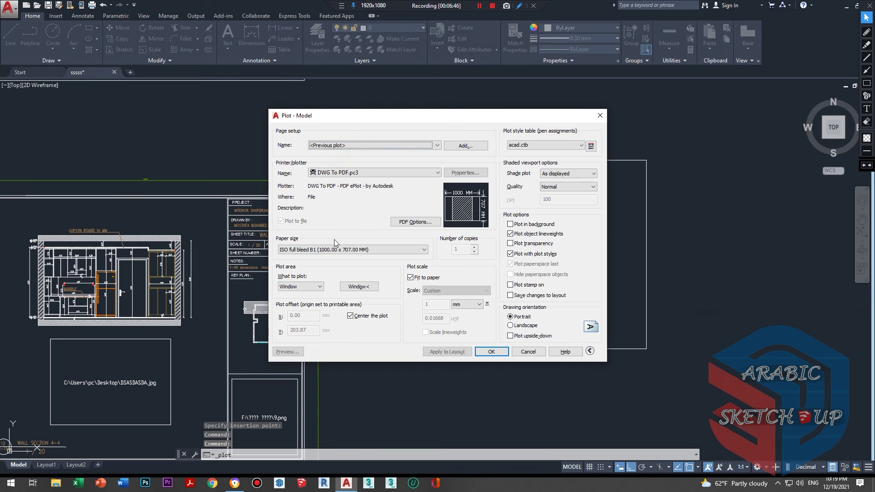
pyautogui.moveTo(351, 115); pyautogui.dragTo(255, 135)
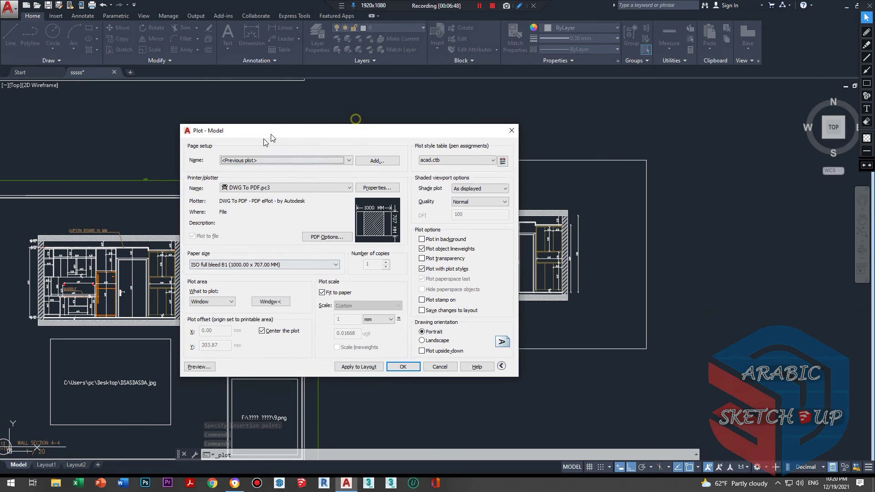
pyautogui.click(264, 306)
pyautogui.click(646, 157)
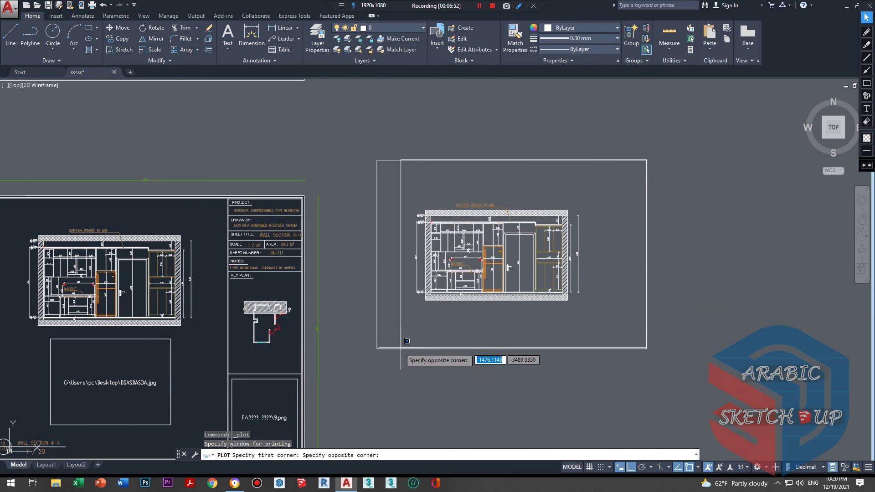
pyautogui.click(374, 357)
# - Keep Fit to paper on and the plot centred, toggling it off briefly to check margins
pyautogui.moveTo(354, 144); pyautogui.dragTo(197, 136)
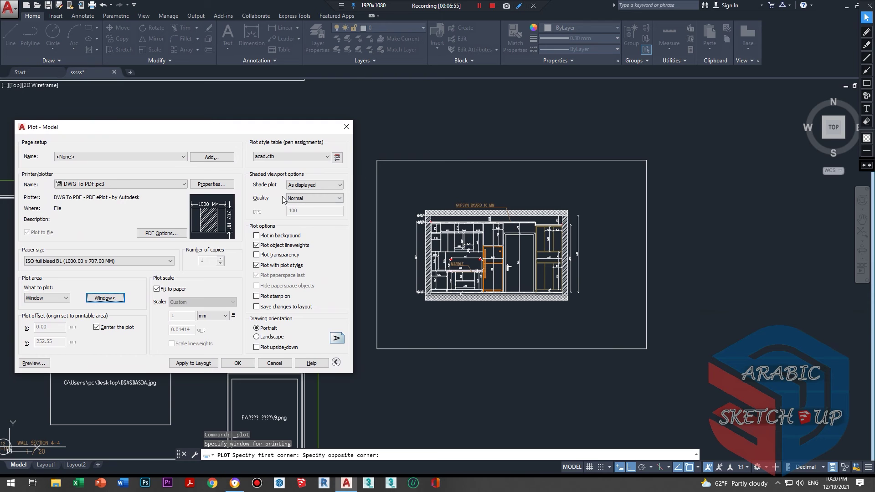
pyautogui.moveTo(200, 131); pyautogui.dragTo(285, 126)
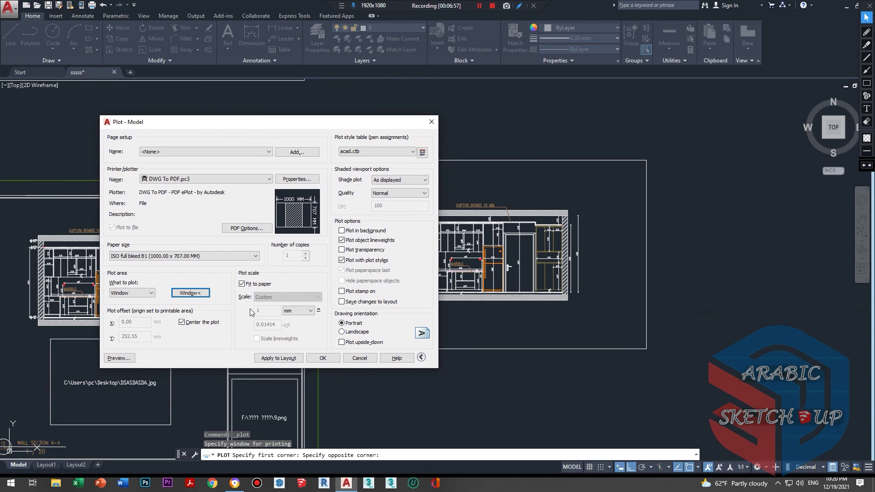
pyautogui.click(243, 285)
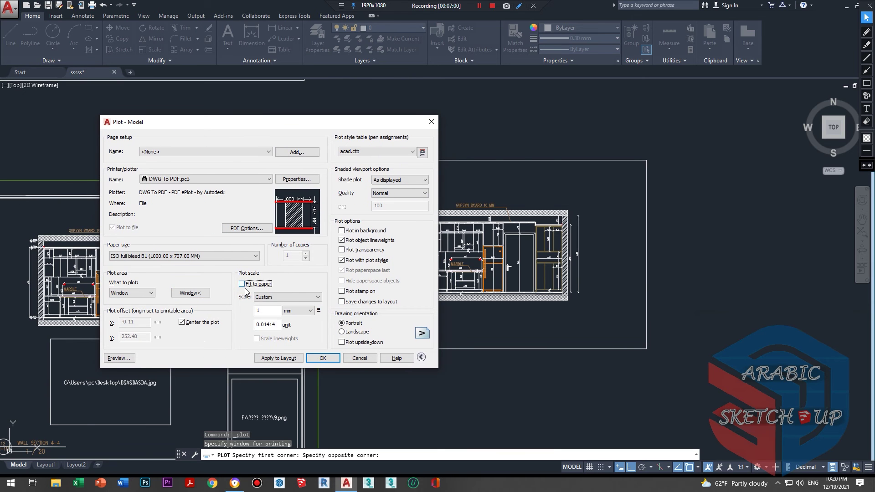
pyautogui.click(242, 284)
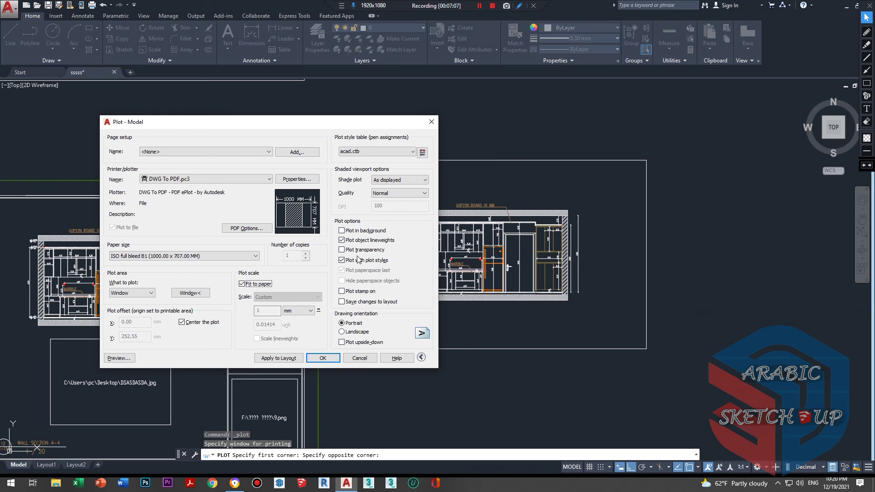
pyautogui.moveTo(269, 128)
pyautogui.mouseDown()
pyautogui.moveTo(216, 98)
pyautogui.moveTo(199, 102)
pyautogui.mouseUp()
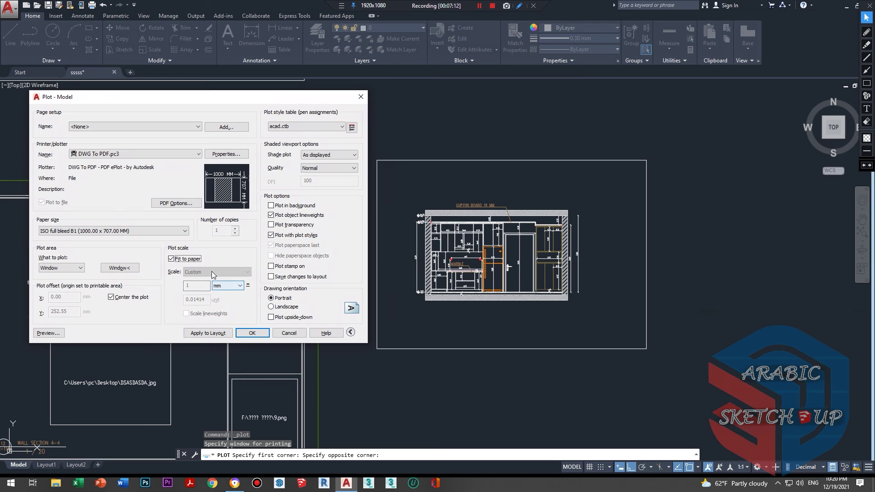
pyautogui.click(172, 259)
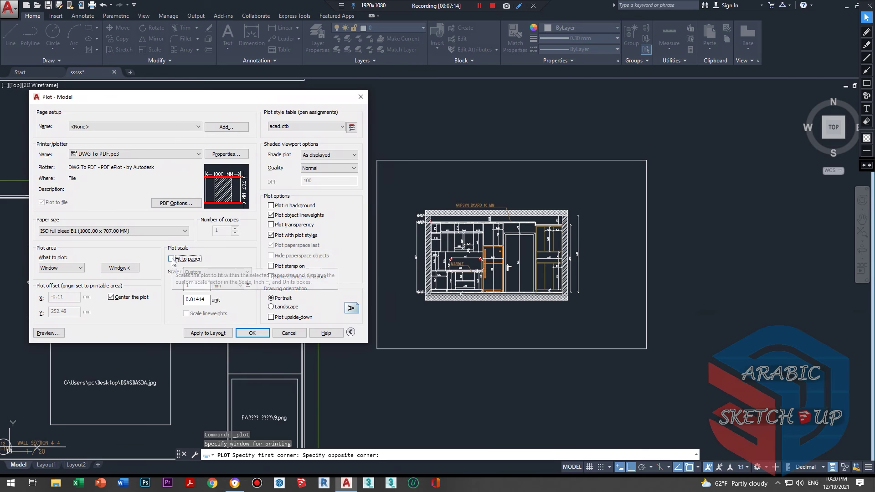
pyautogui.click(172, 259)
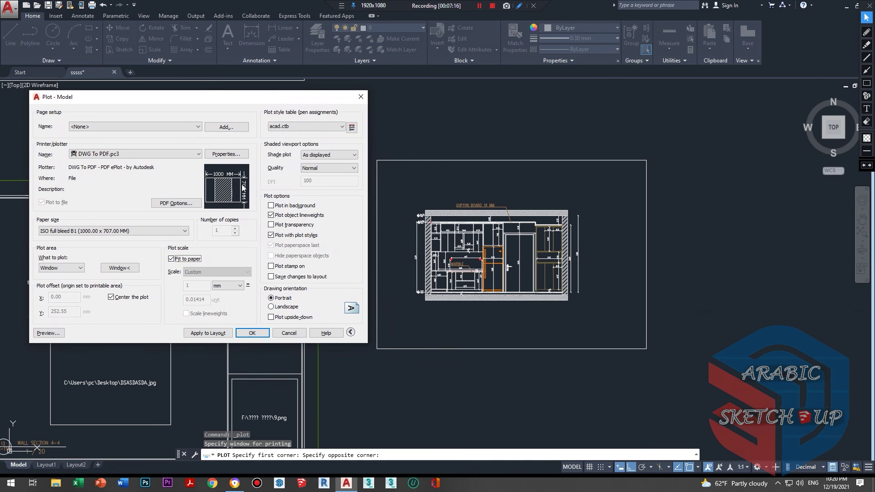
pyautogui.moveTo(266, 98); pyautogui.dragTo(317, 116)
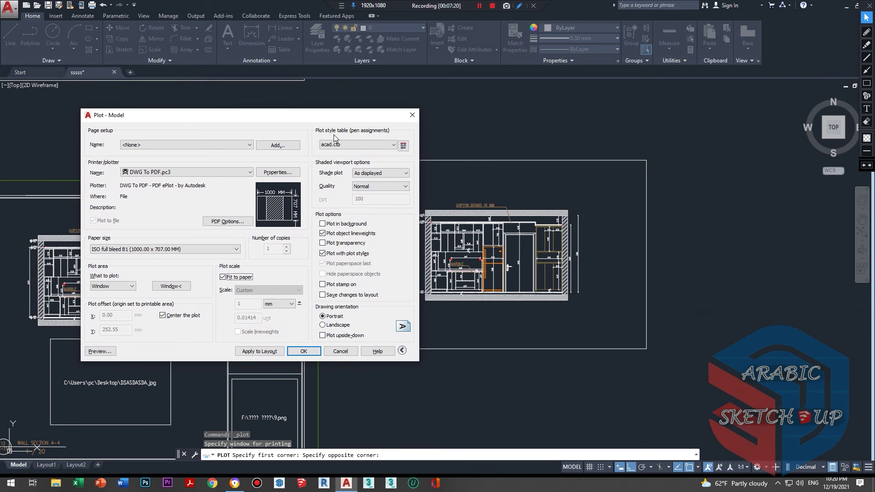
# - Assign acad.ctb to all layouts and preview the plot
pyautogui.click(393, 145)
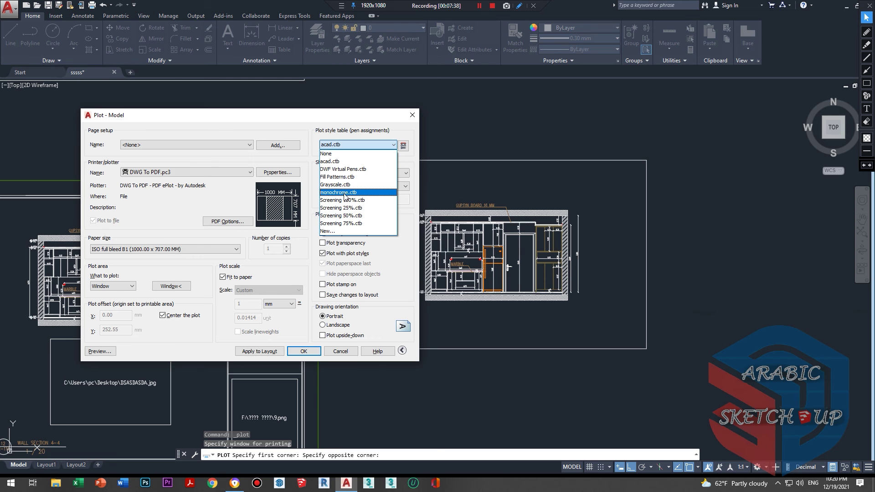
pyautogui.click(332, 162)
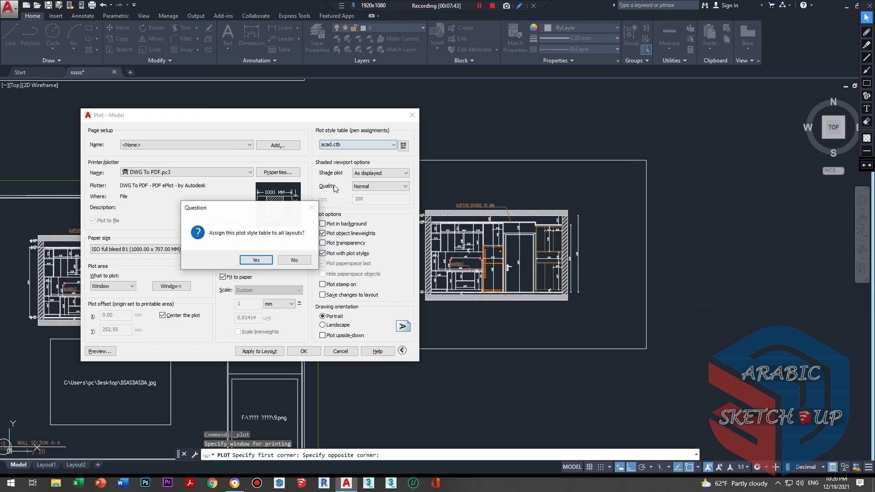
pyautogui.click(250, 260)
pyautogui.click(105, 352)
pyautogui.scroll(4, 415, 251)
pyautogui.press('Escape')
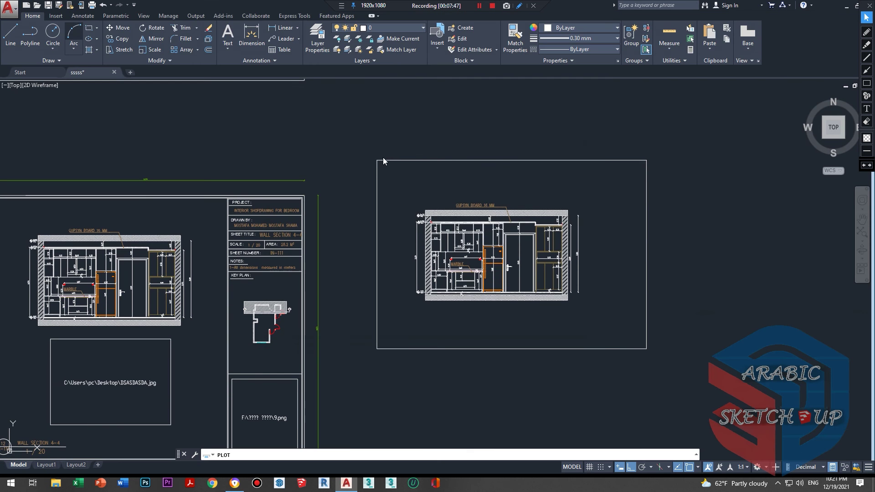
# - Edit acad.ctb so Colors 1–255 plot Black, save it, and preview the result
pyautogui.click(592, 145)
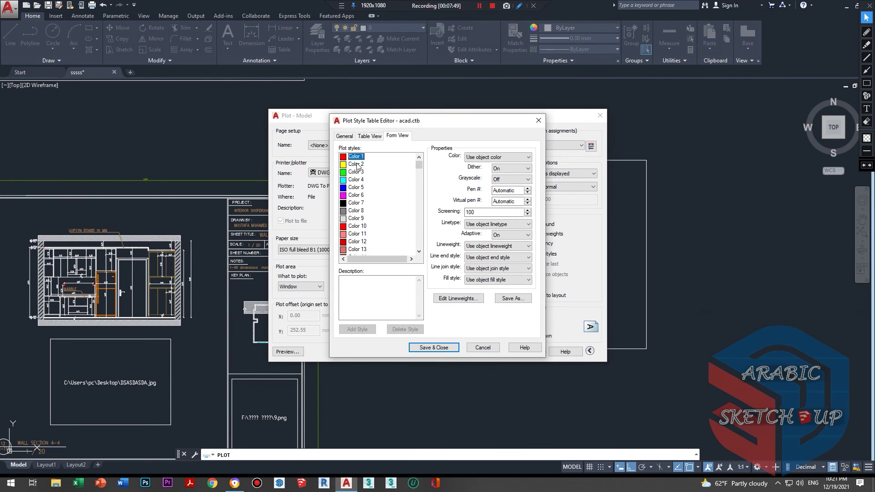
pyautogui.moveTo(420, 167); pyautogui.dragTo(420, 249)
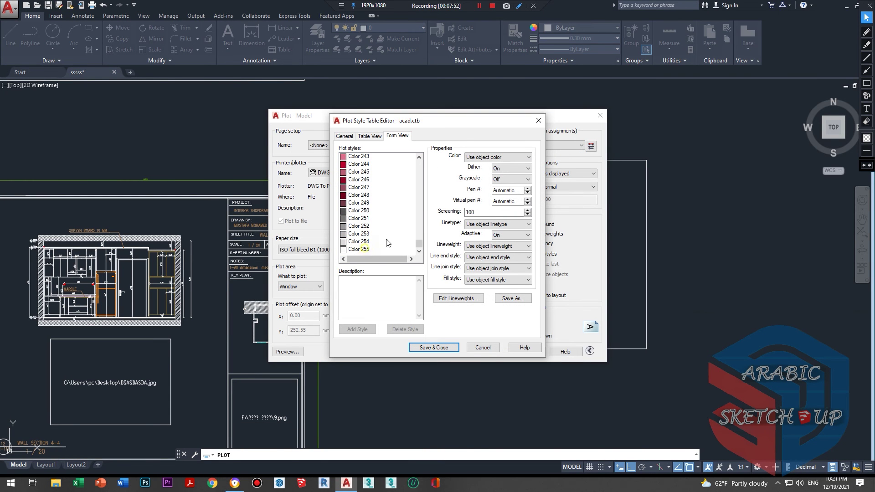
pyautogui.keyDown('shift'); pyautogui.click(359, 249); pyautogui.keyUp('shift')
pyautogui.click(500, 158)
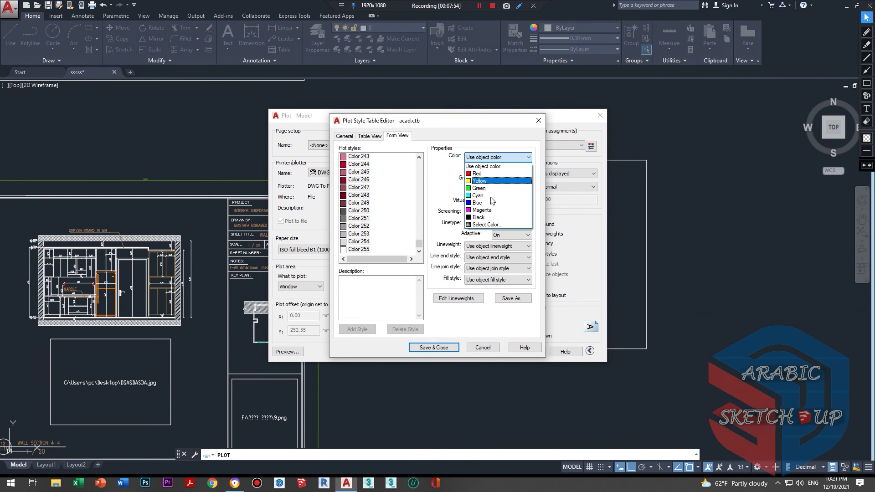
pyautogui.click(493, 217)
pyautogui.press('Return')
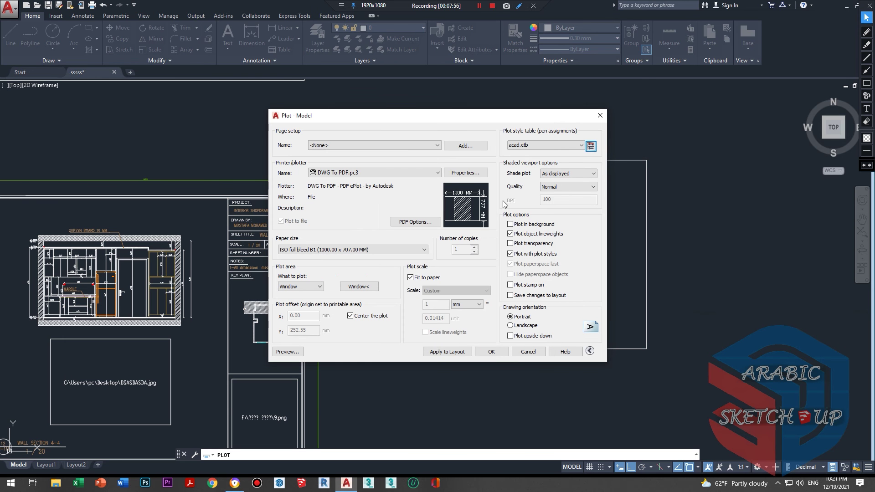
pyautogui.click(287, 352)
pyautogui.scroll(3, 388, 219)
pyautogui.scroll(3, 382, 251)
pyautogui.scroll(-6, 382, 251)
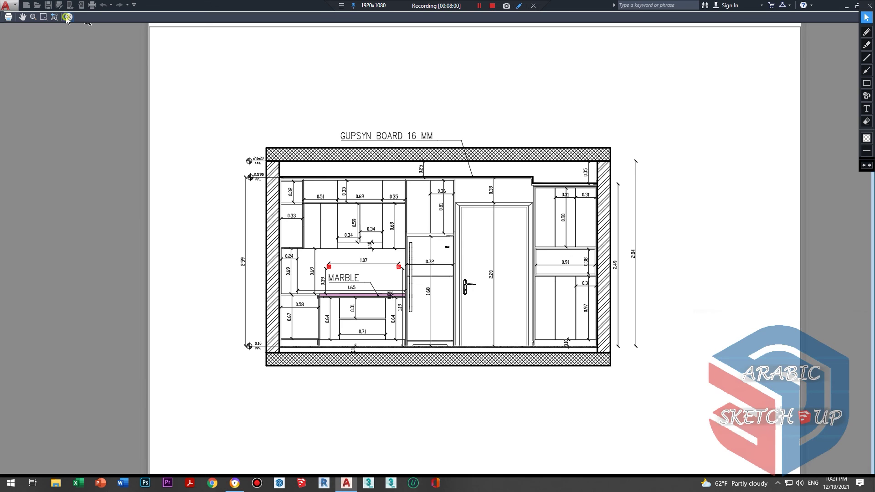
pyautogui.click(69, 17)
# - Switch to monochrome.ctb for all layouts and preview the plot
pyautogui.click(575, 145)
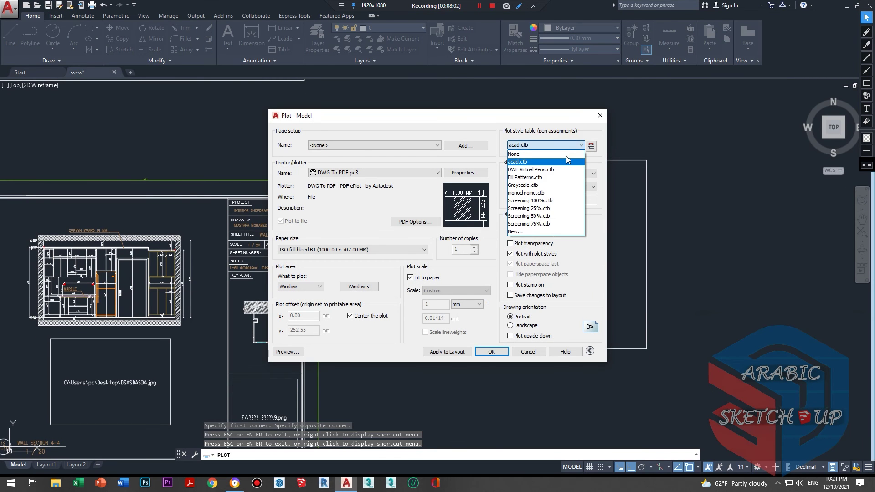
pyautogui.click(544, 193)
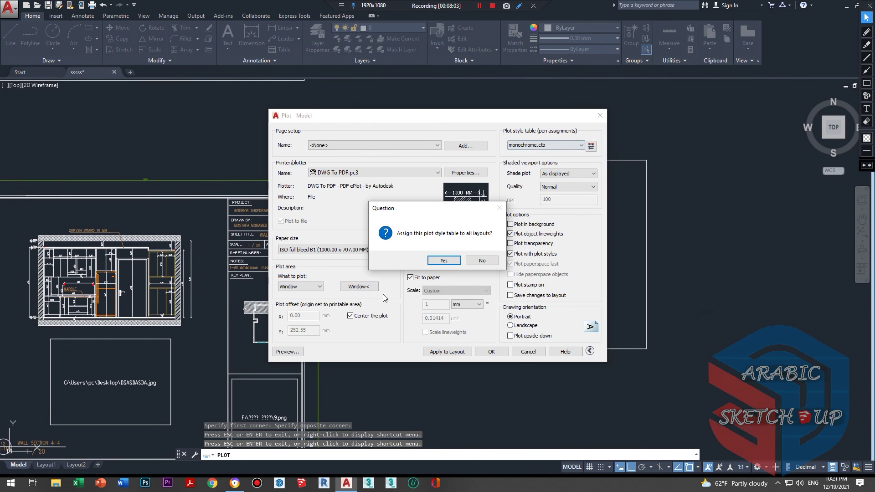
pyautogui.click(444, 263)
pyautogui.click(287, 352)
pyautogui.scroll(4, 409, 225)
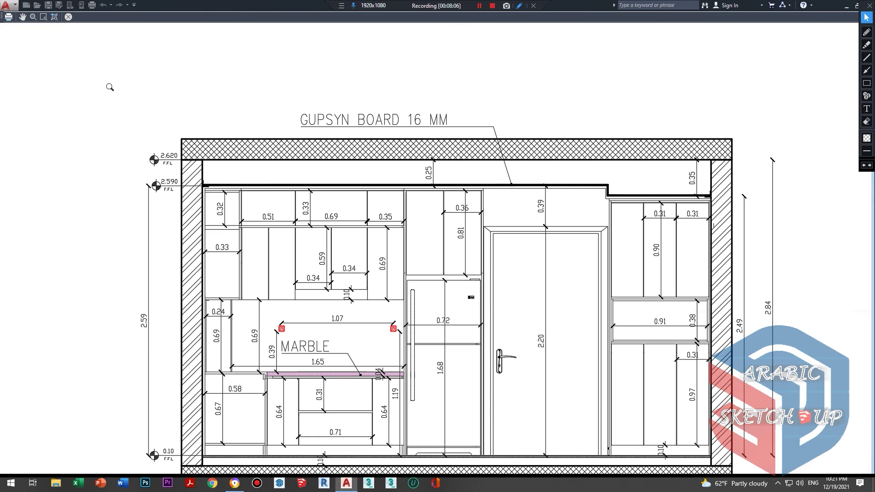
pyautogui.click(69, 18)
# - Edit monochrome.ctb so Colors 1–255 use object color, save it, and preview
pyautogui.click(591, 146)
pyautogui.moveTo(419, 165); pyautogui.dragTo(419, 244)
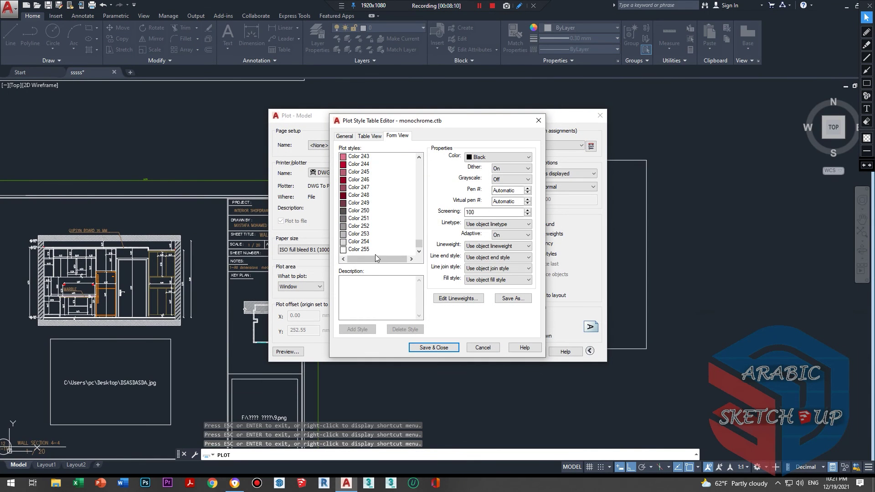
pyautogui.keyDown('shift'); pyautogui.click(365, 250); pyautogui.keyUp('shift')
pyautogui.click(499, 157)
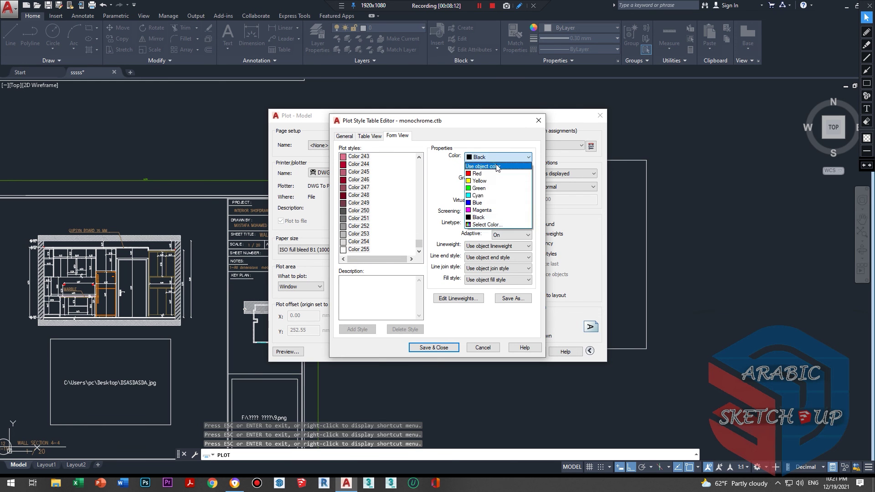
pyautogui.click(433, 348)
pyautogui.click(287, 352)
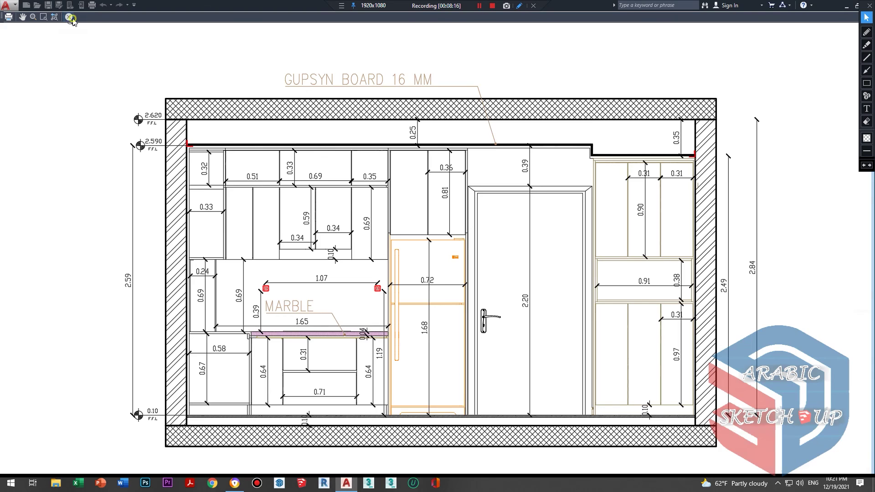
pyautogui.click(68, 17)
pyautogui.moveTo(470, 118); pyautogui.dragTo(396, 118)
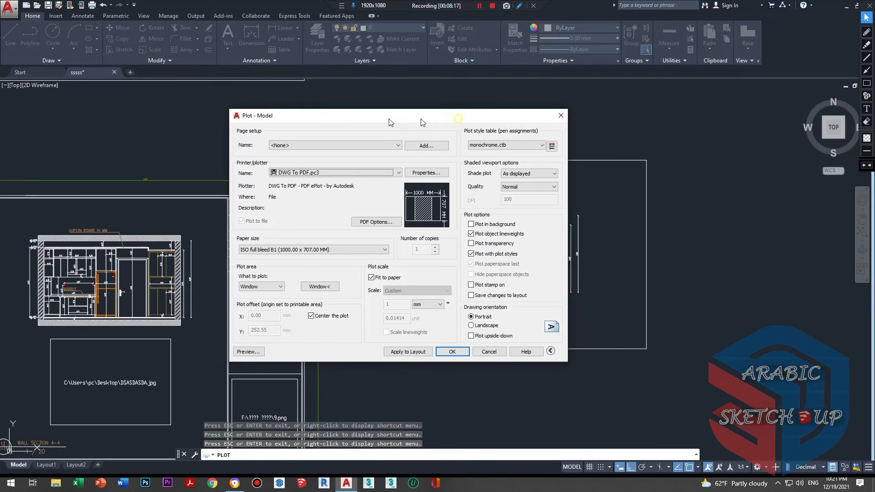
# - Leave Shade plot As displayed and set plot Quality to Custom at 300 DPI
pyautogui.click(486, 175)
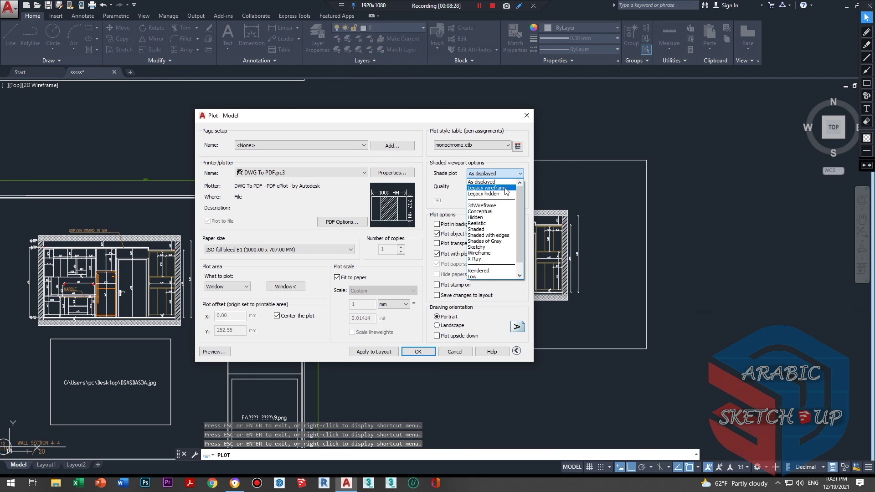
pyautogui.scroll(-1, 507, 194)
pyautogui.scroll(2, 509, 197)
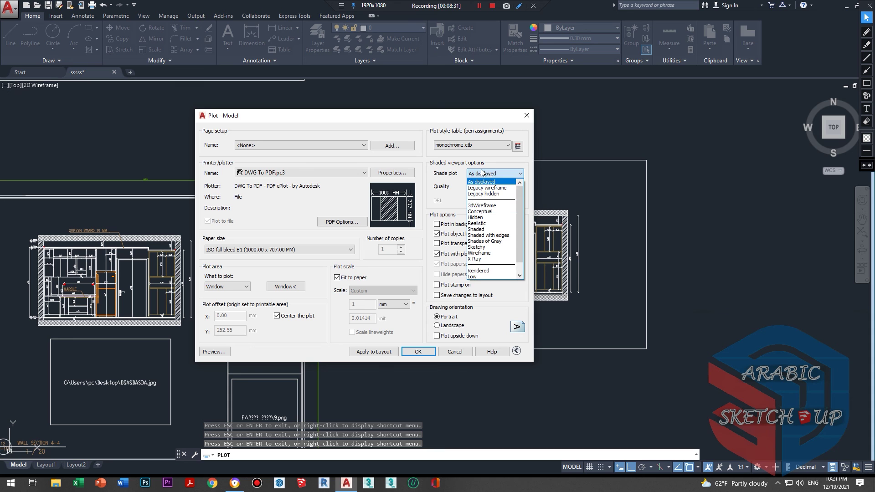
pyautogui.click(483, 182)
pyautogui.click(488, 187)
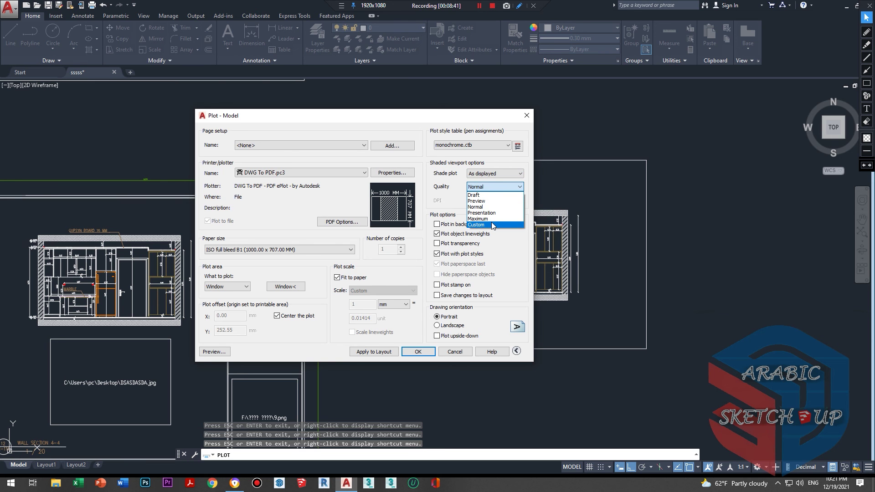
pyautogui.click(492, 225)
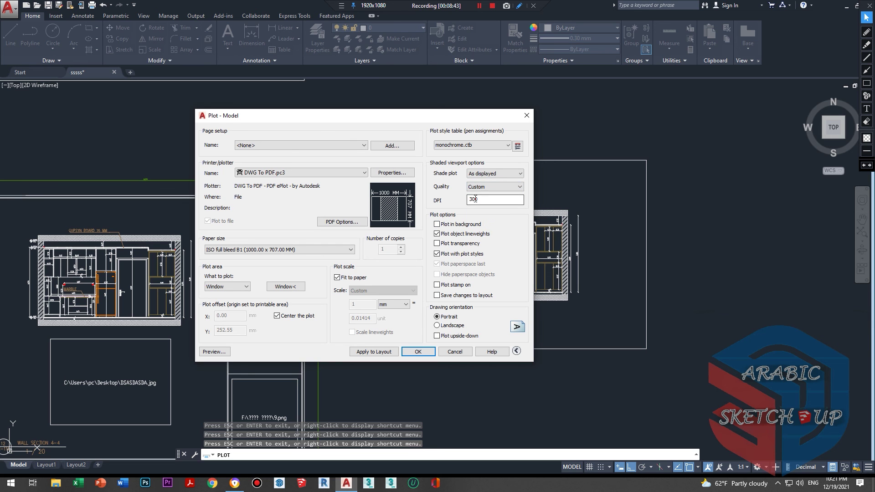
pyautogui.click(495, 187)
pyautogui.click(492, 229)
pyautogui.moveTo(410, 116); pyautogui.dragTo(295, 108)
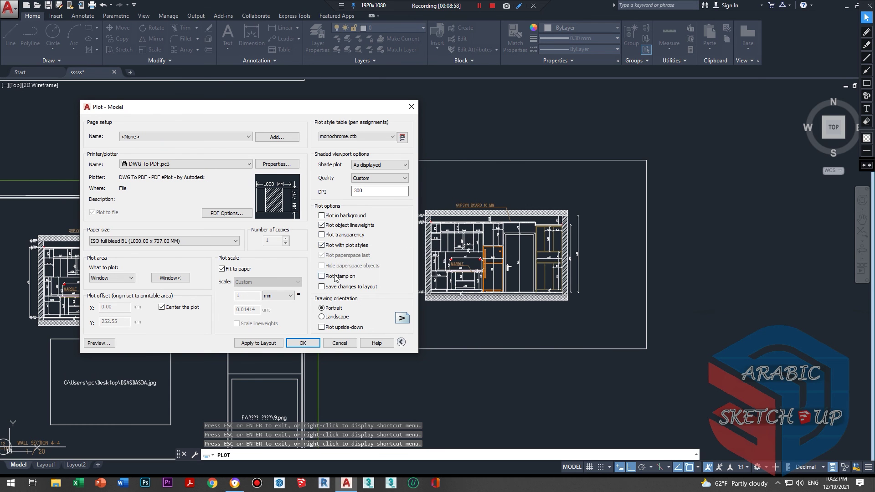
# - Preview the portrait plot, then switch Drawing orientation to Landscape and preview again
pyautogui.moveTo(274, 106); pyautogui.dragTo(395, 101)
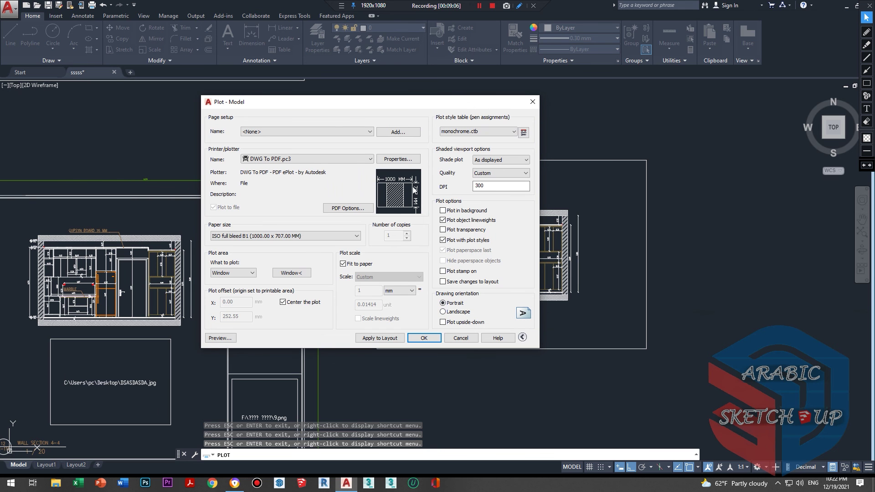
pyautogui.click(230, 342)
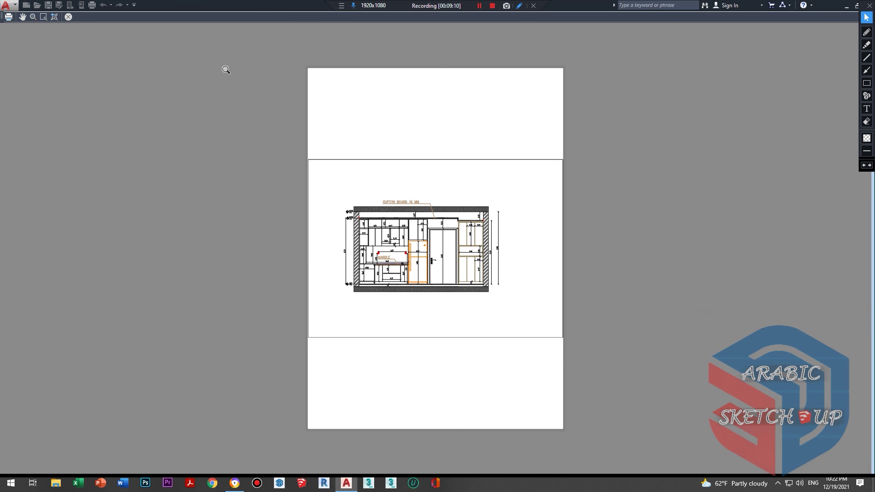
pyautogui.click(68, 17)
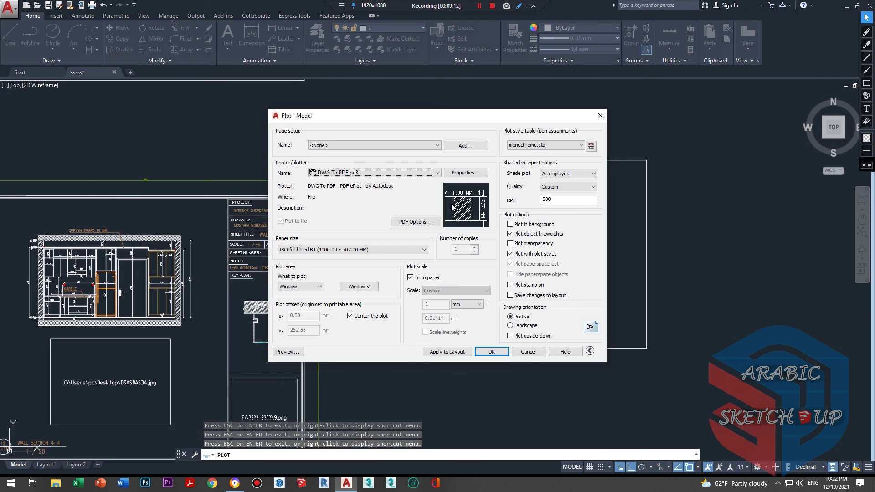
pyautogui.click(527, 326)
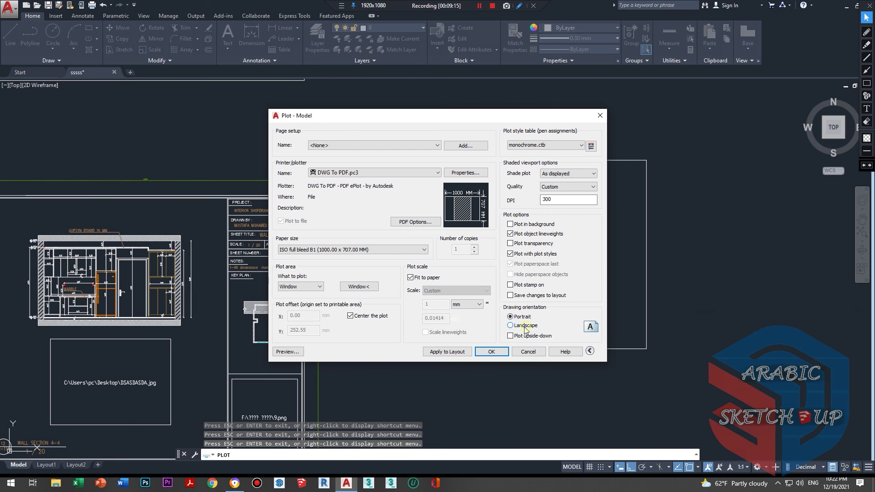
pyautogui.click(298, 354)
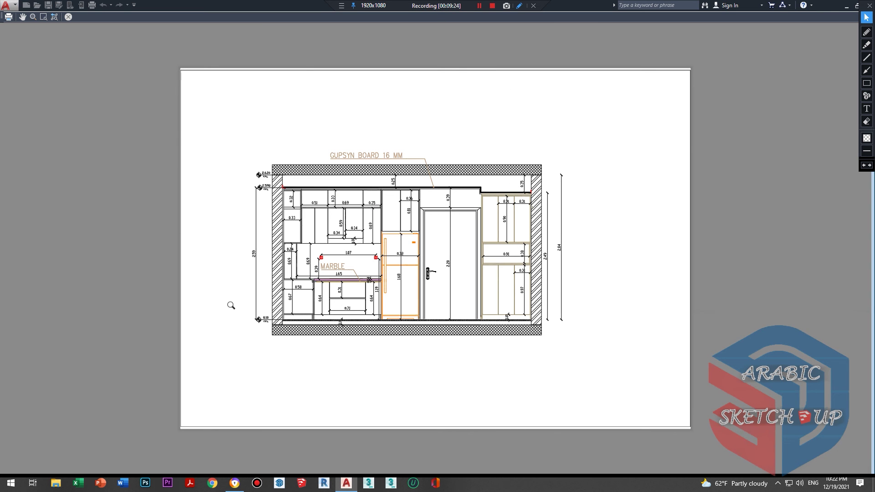
pyautogui.click(70, 17)
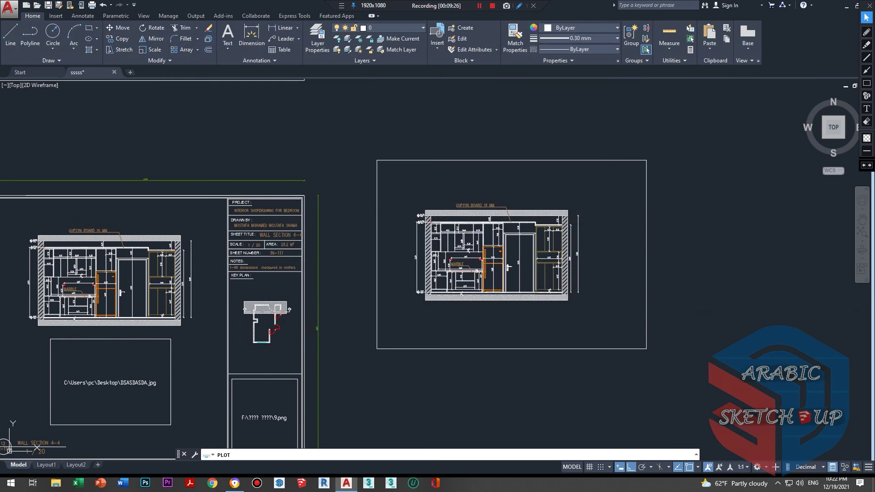
pyautogui.moveTo(402, 115); pyautogui.dragTo(328, 115)
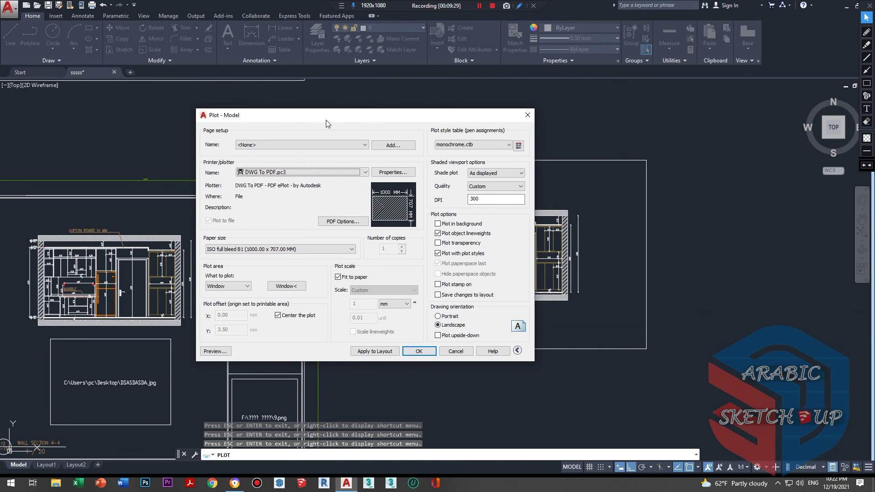